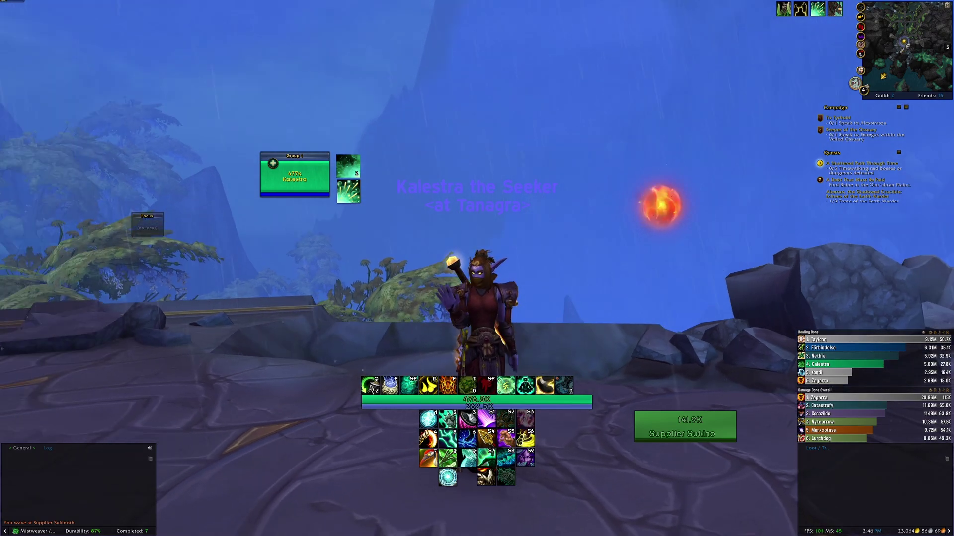
Search the addons for 'vuhdo' and open the VuhDo options window
scroll(530, 291, "up", 2)
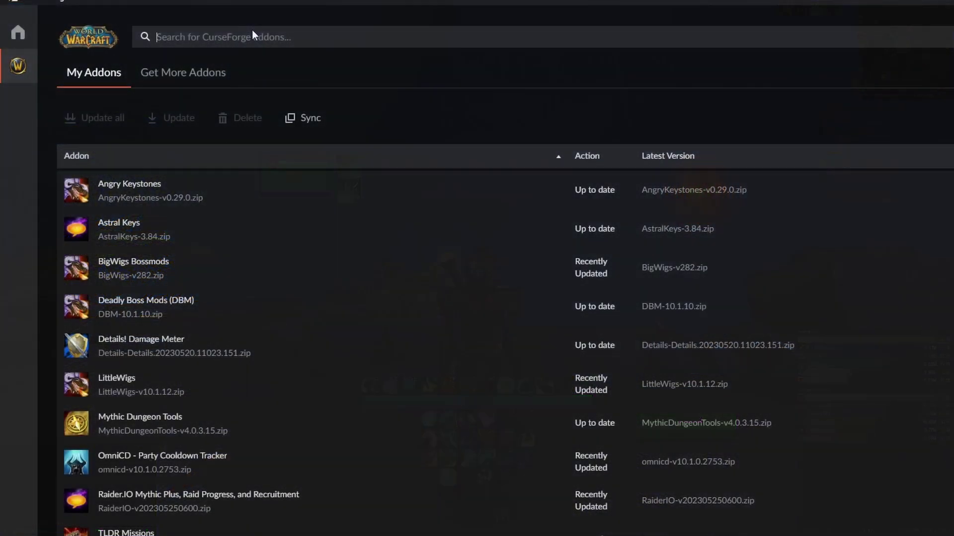
type("vuhdo")
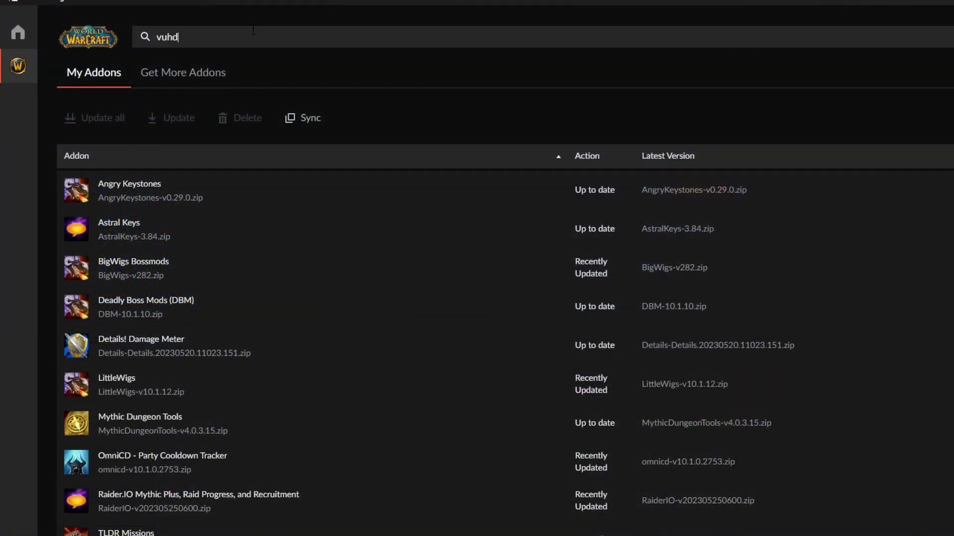
key("Return")
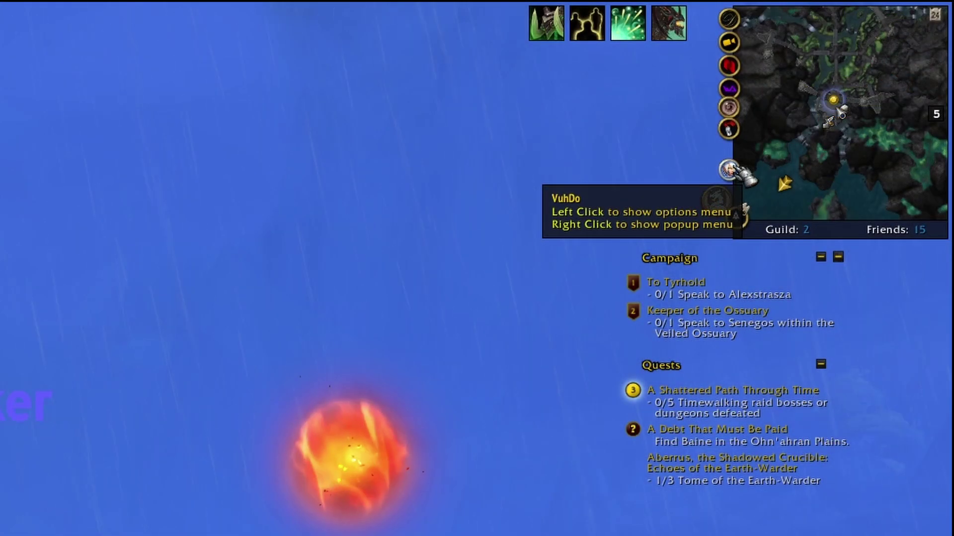
left_click(730, 171)
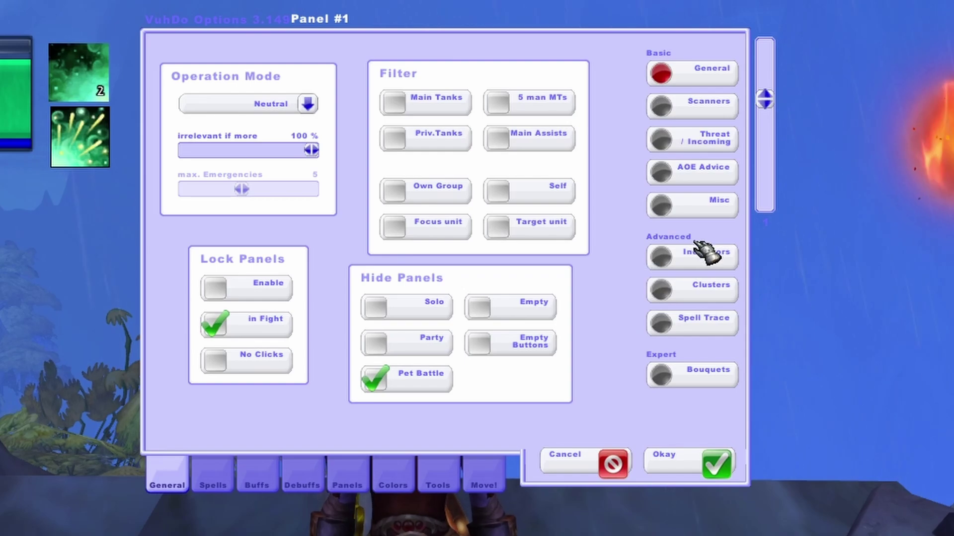
On the Indicators page, scale the Special Dot indicator down to 0.9x
left_click(730, 259)
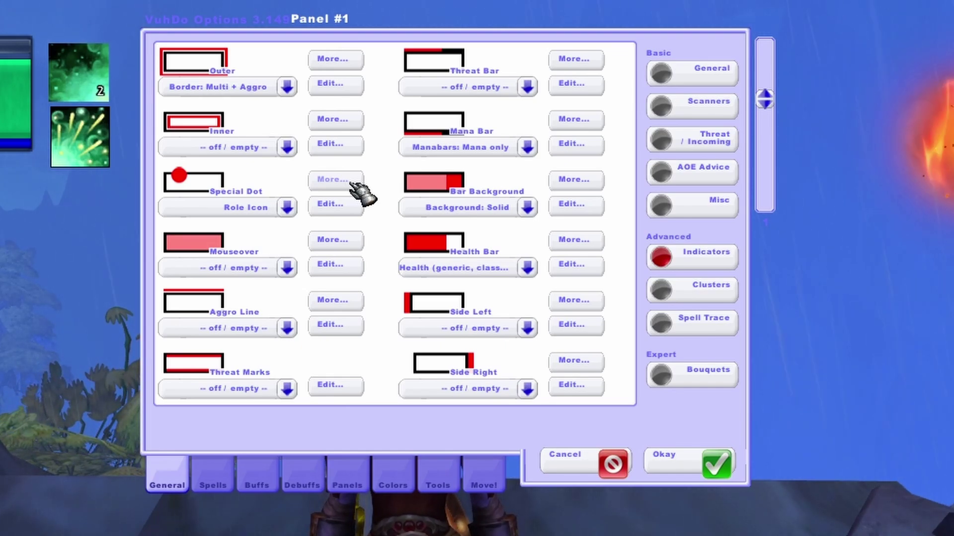
left_click(333, 180)
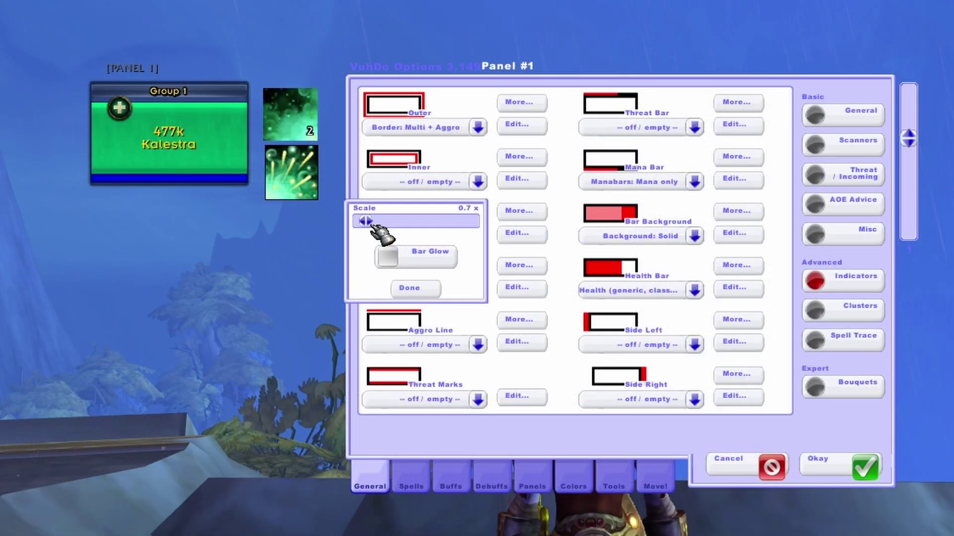
mouse_move(383, 224)
left_mouse_down()
mouse_move(404, 225)
mouse_move(375, 227)
left_mouse_up()
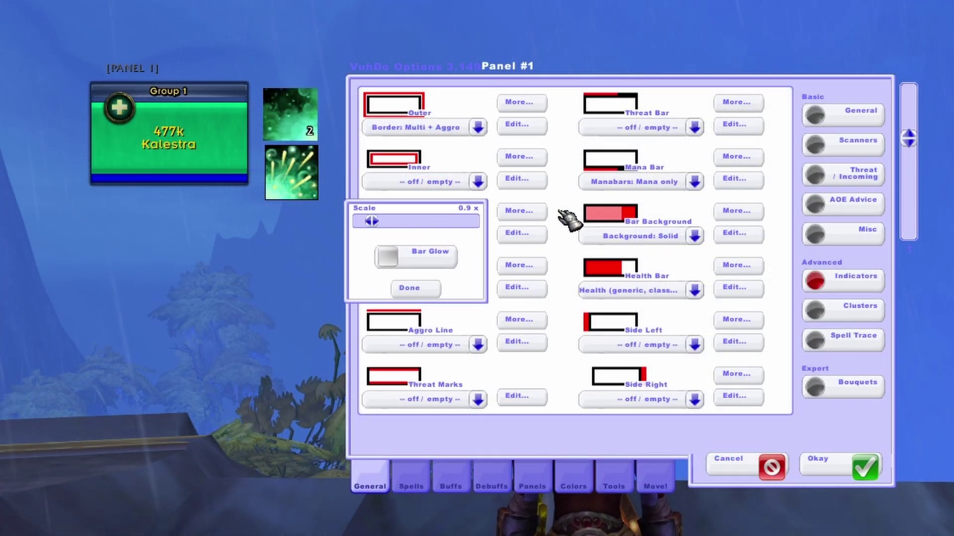
left_click(426, 289)
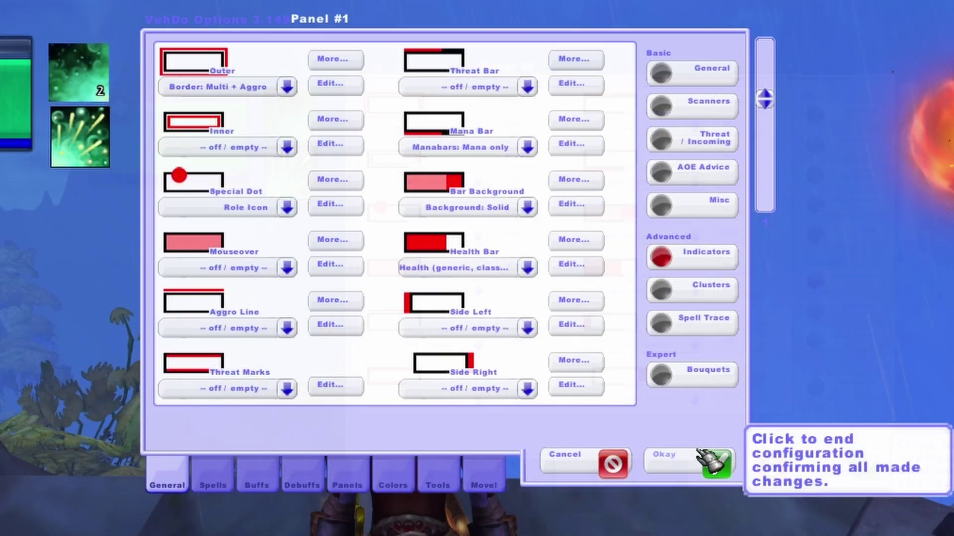
Review the wheel-up Enveloping Mist and left-click Soothing Mist bindings, then display the Shift bindings
left_click(222, 488)
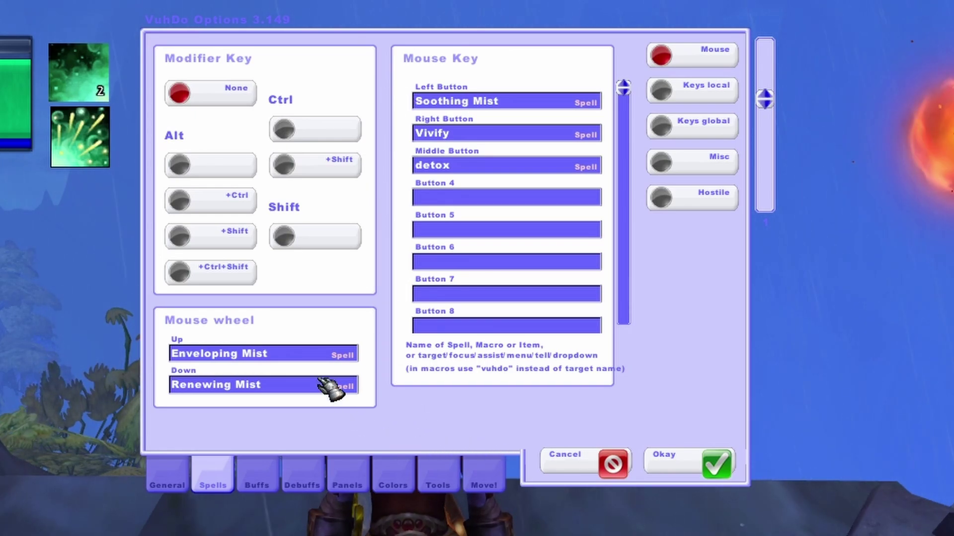
left_click(314, 357)
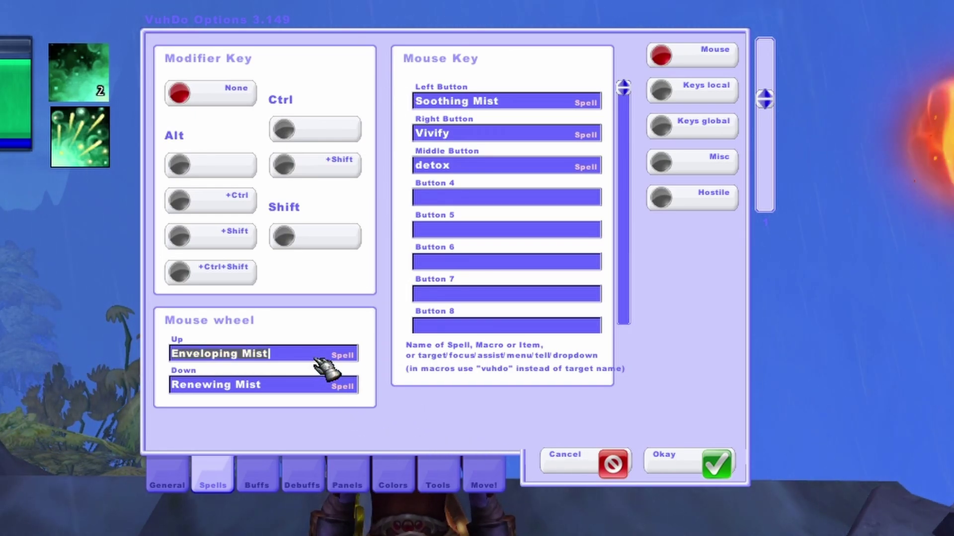
left_click(528, 103)
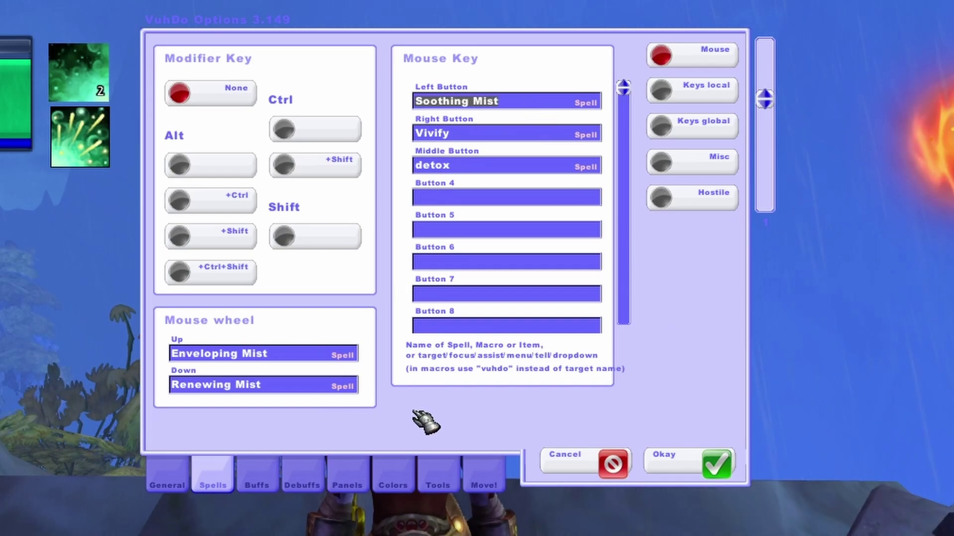
left_click(311, 358)
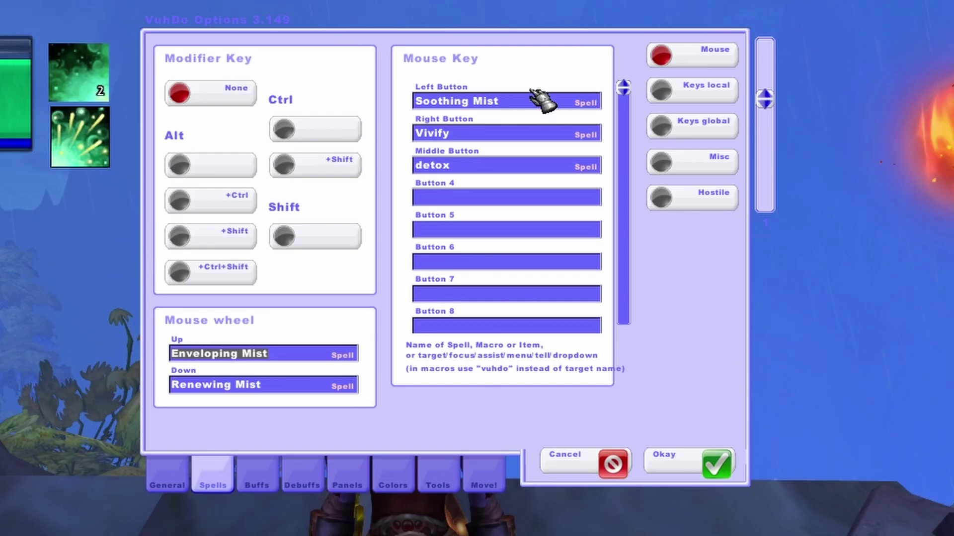
left_click(543, 102)
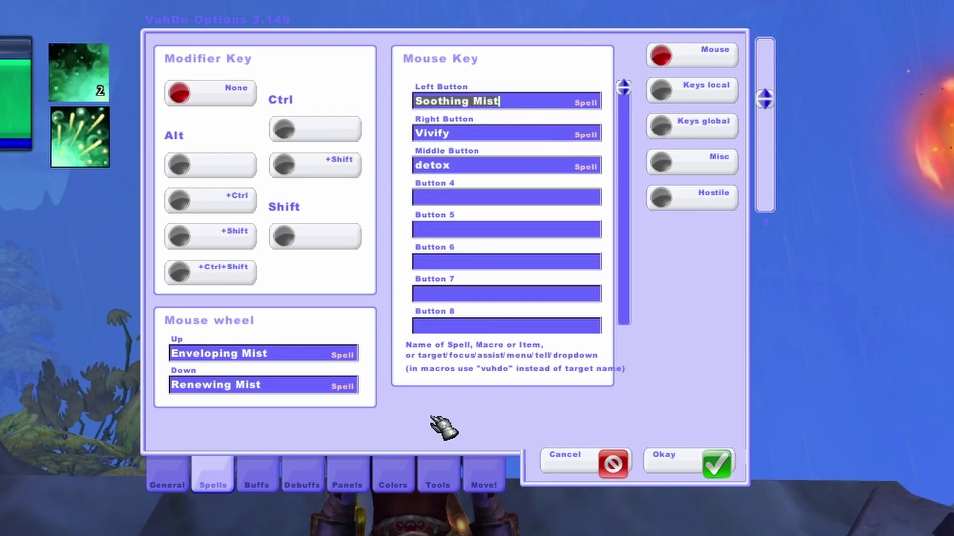
left_click(315, 236)
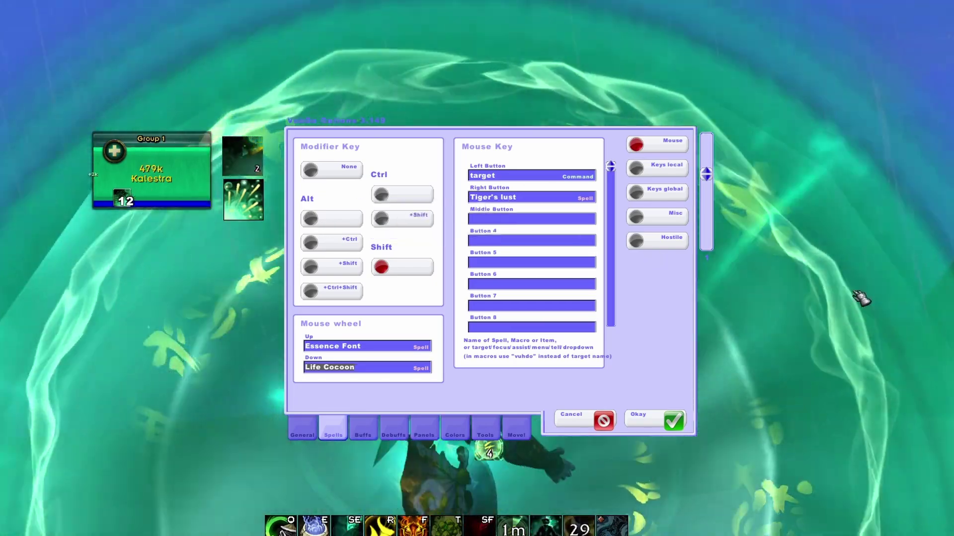
Clear the Shift wheel-down binding and bind unmodified left-click to Soothing Mist
key("BackSpace")
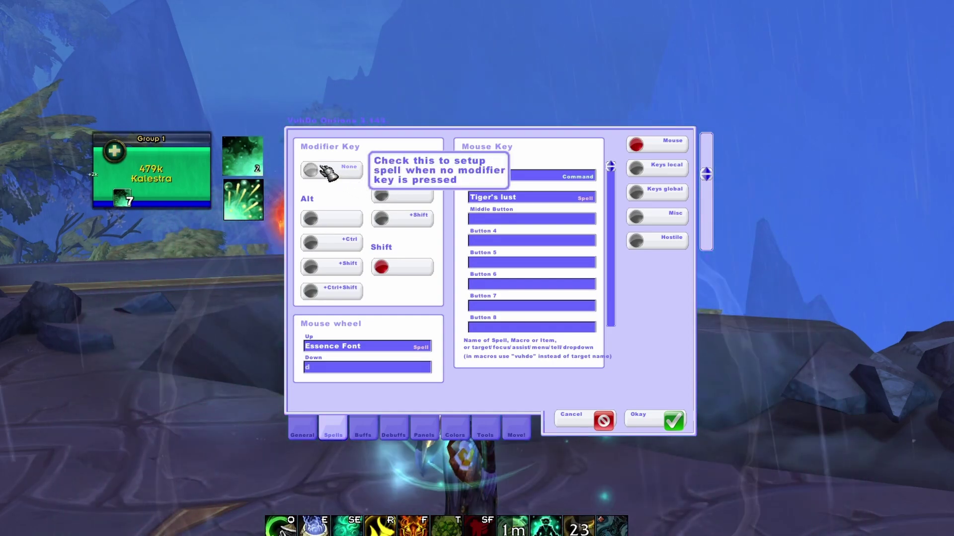
left_click(340, 171)
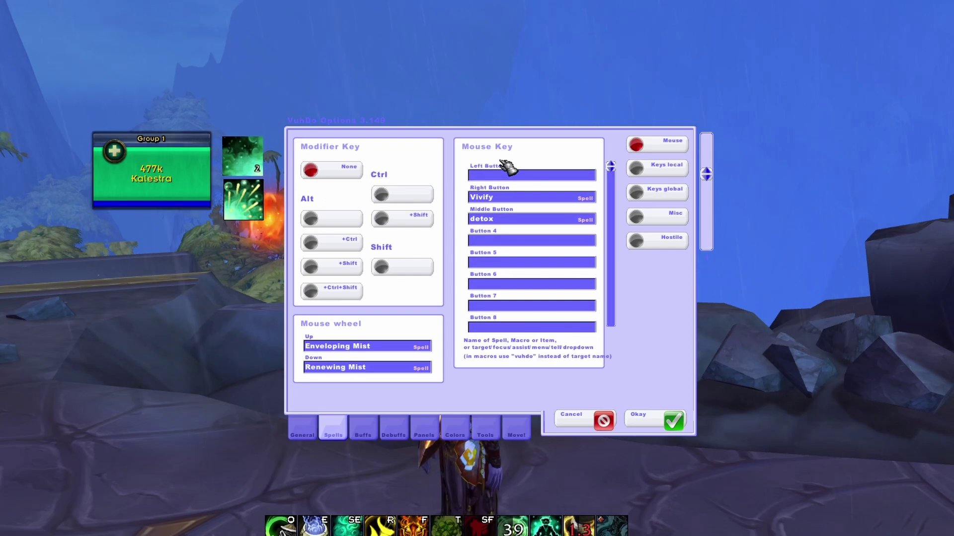
left_click(535, 176)
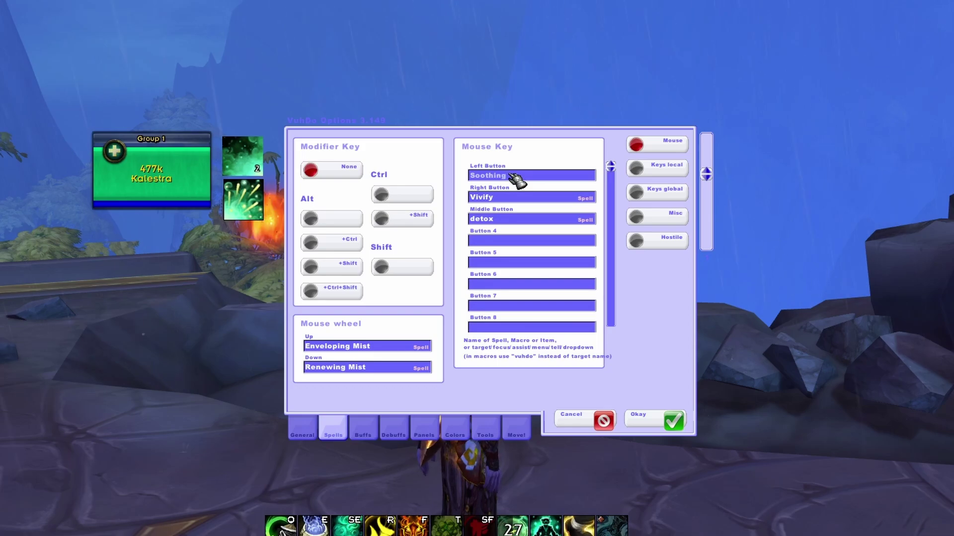
type("Mist")
Check the Shift left-click target binding and test it on a group member's frame
left_click(405, 268)
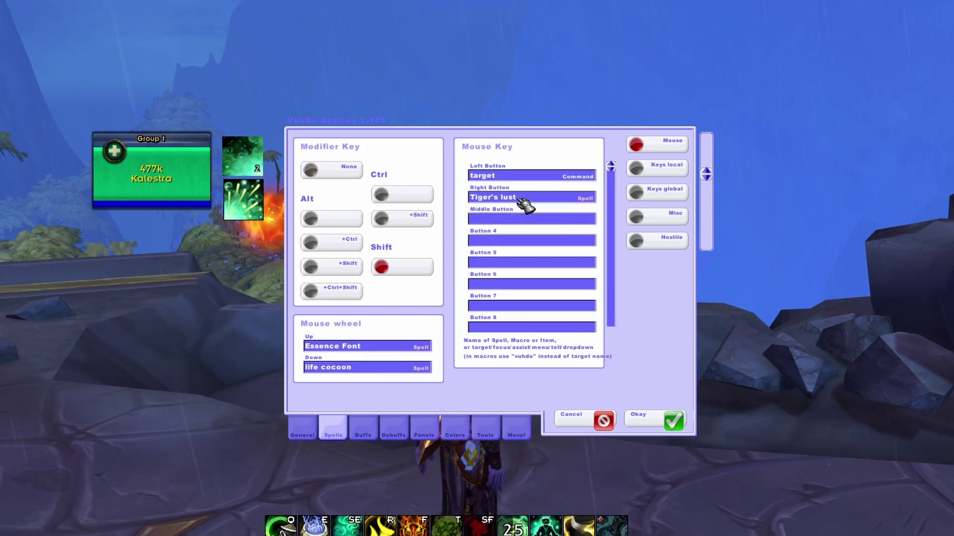
left_click(541, 177)
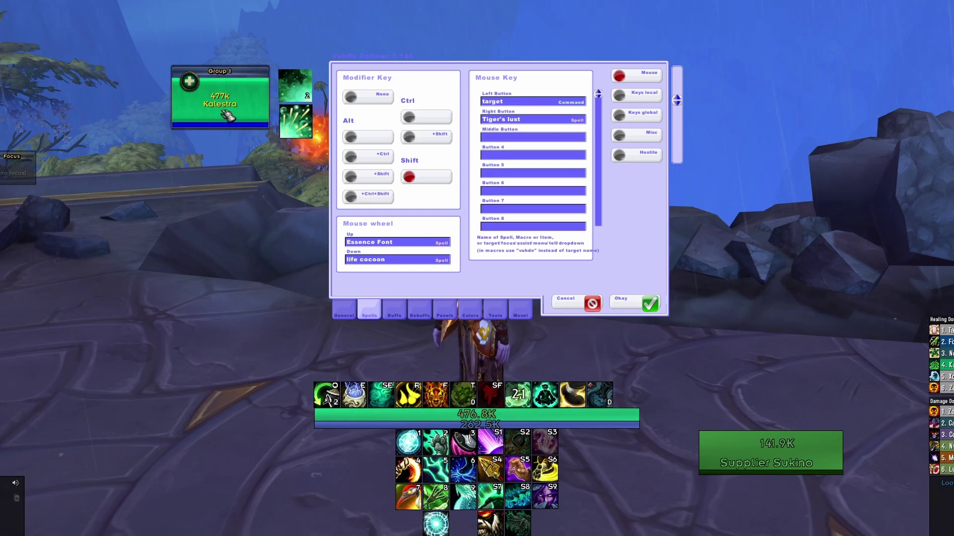
left_click(219, 109, "shift")
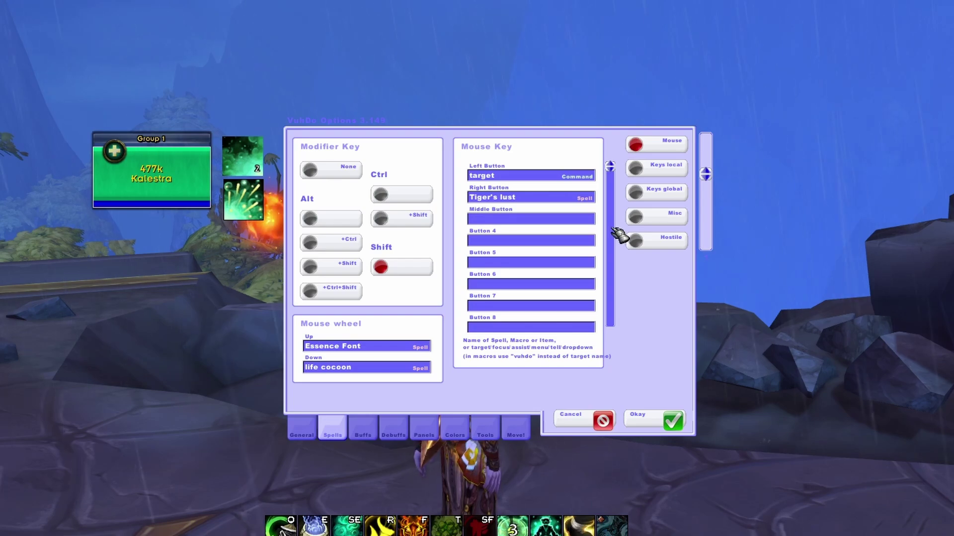
Review the Misc auto-trigger and smart cast settings, then open the healing panel settings
left_click(637, 216)
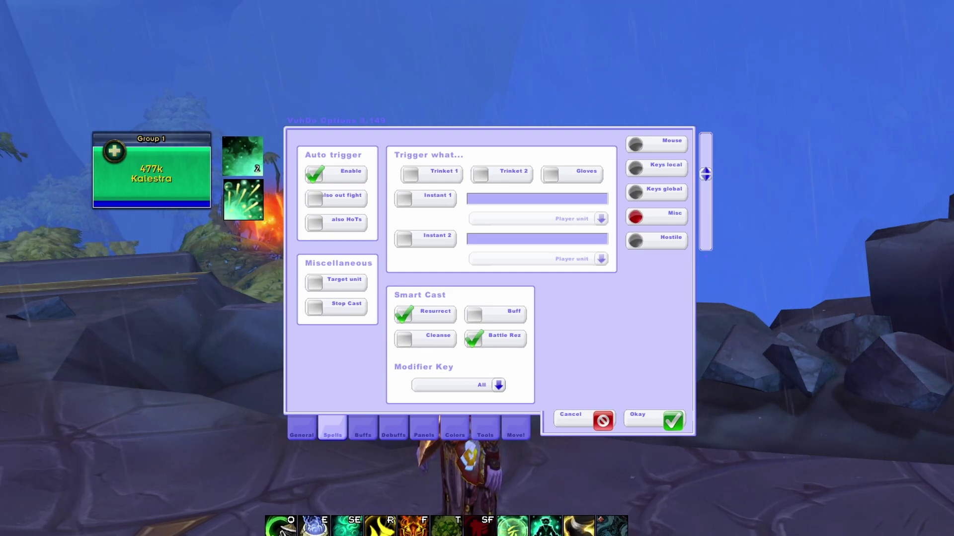
left_click(424, 431)
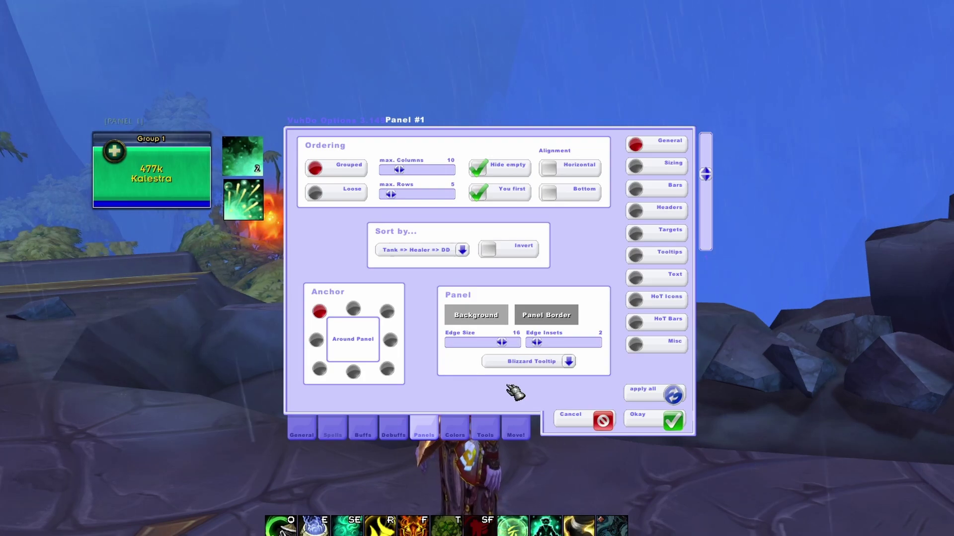
Set Panel #1's bar height to 71 and its panel scale to 1.3x
left_click(669, 171)
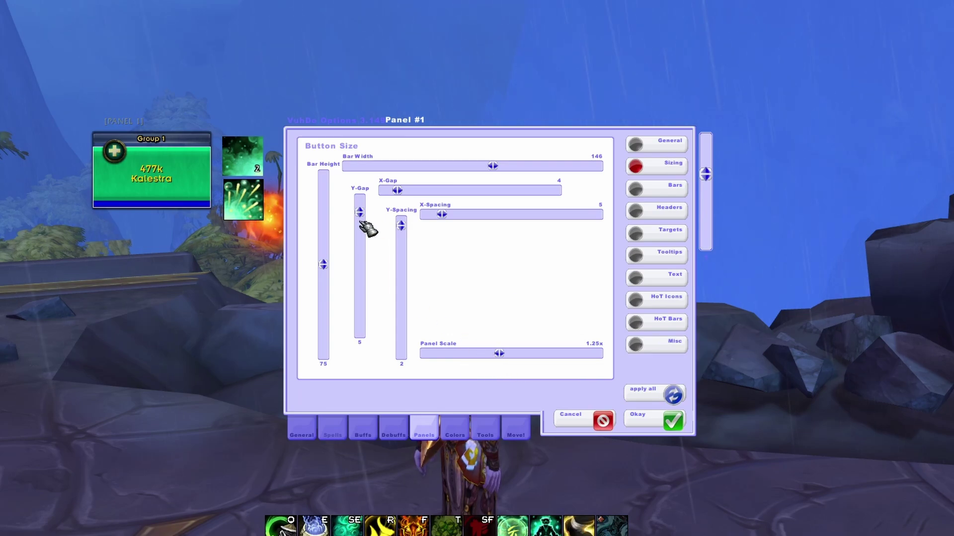
left_click_drag(328, 263, 325, 244)
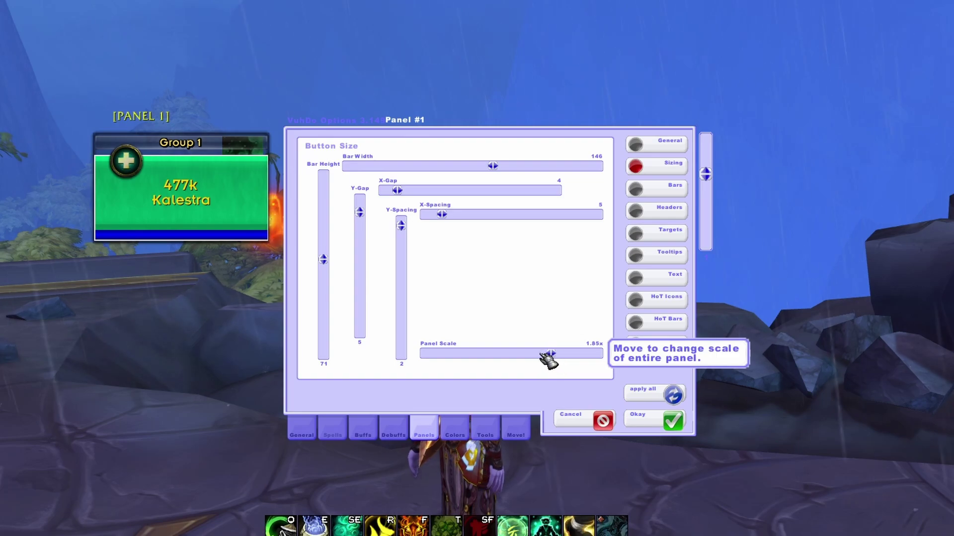
left_click_drag(547, 355, 504, 354)
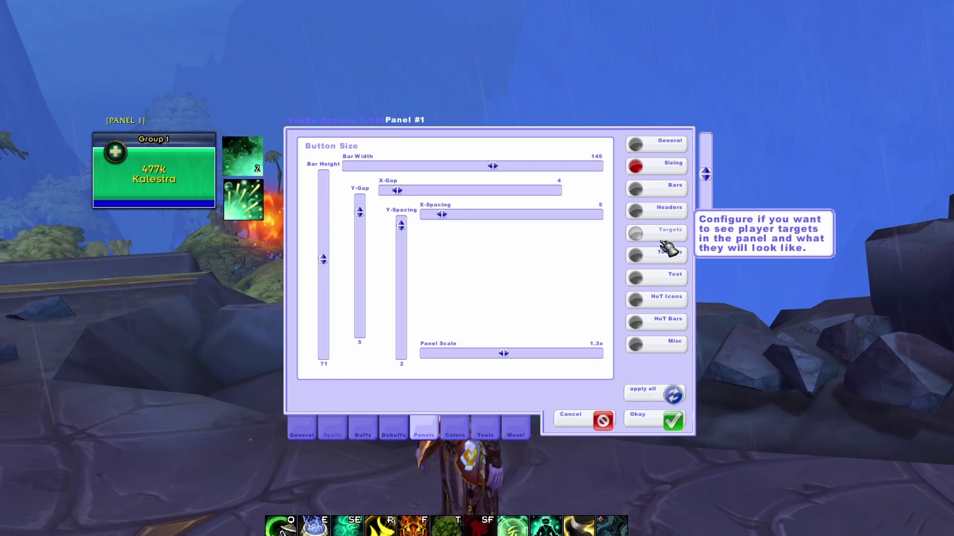
left_click(668, 186)
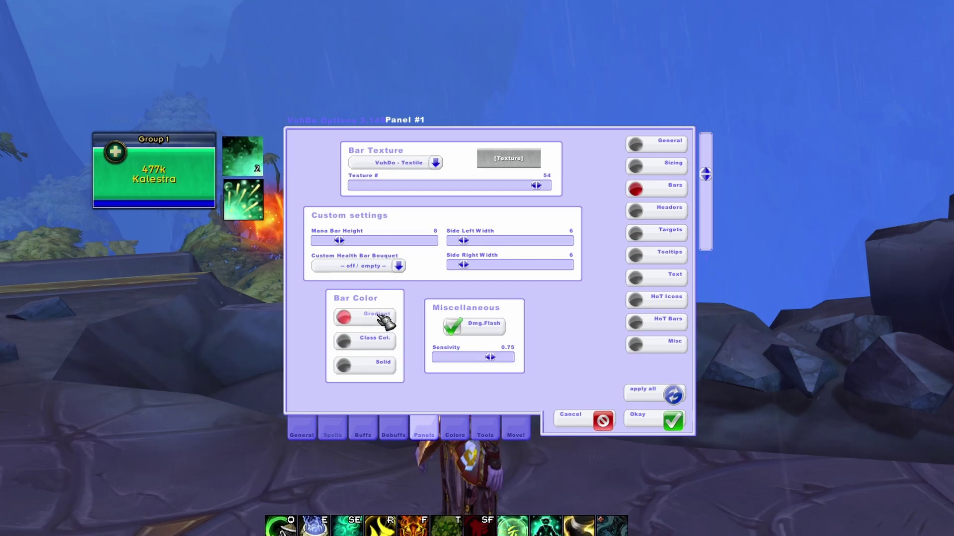
Keep class-coloured health bars, recentre the bar text and enlarge the name text
left_click(380, 362)
left_click(377, 342)
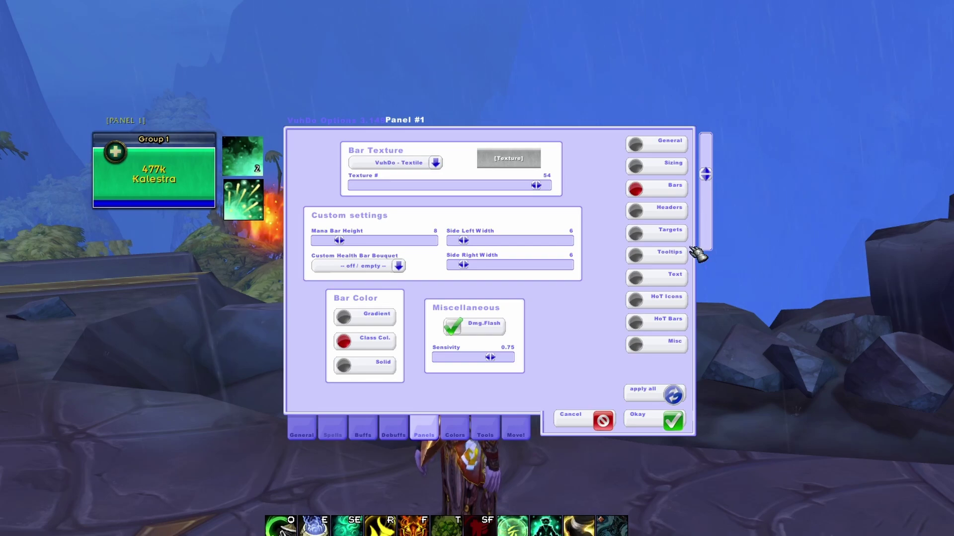
left_click(676, 283)
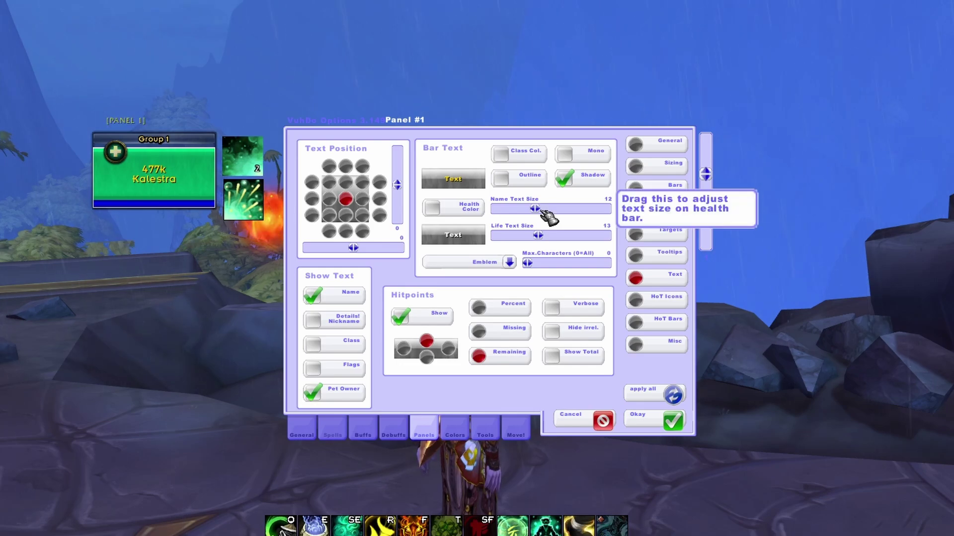
left_click(330, 166)
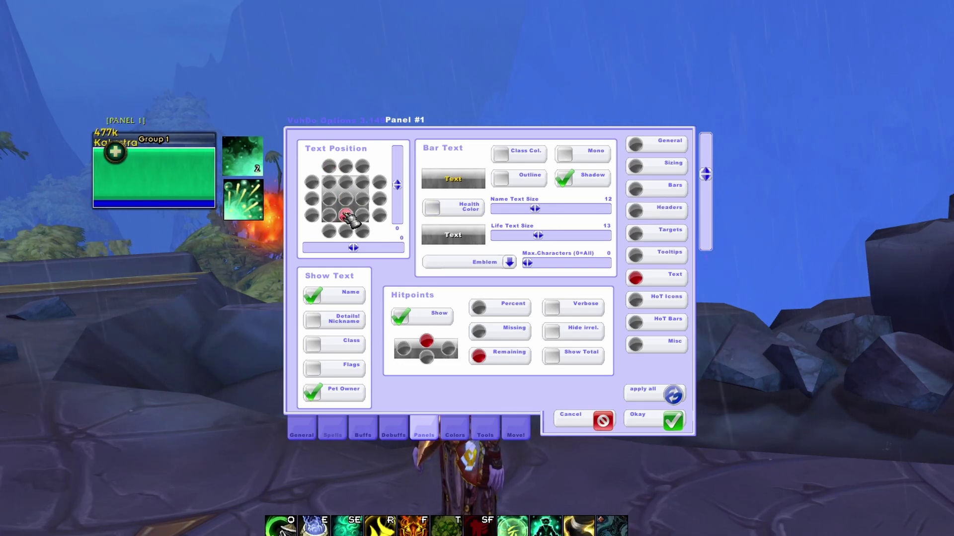
left_click(345, 199)
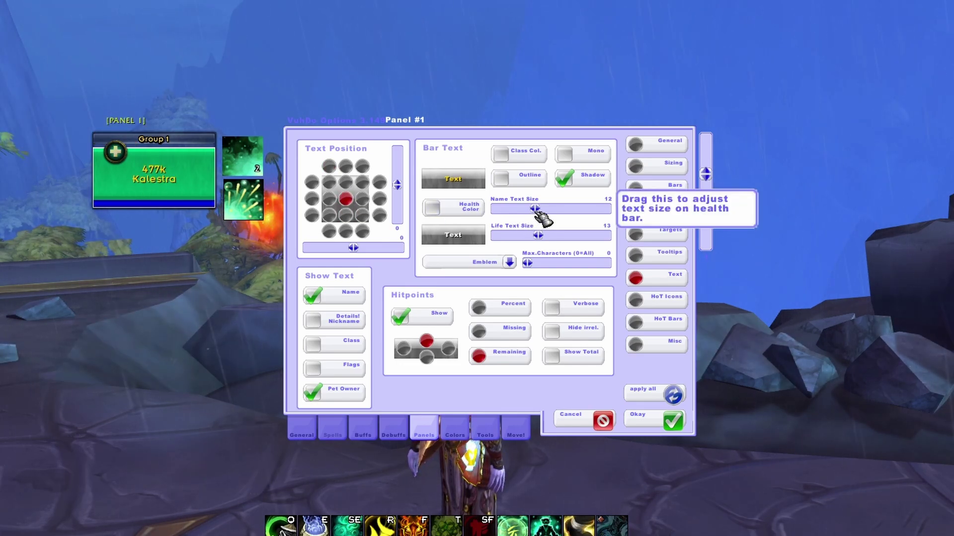
left_click_drag(535, 209, 575, 209)
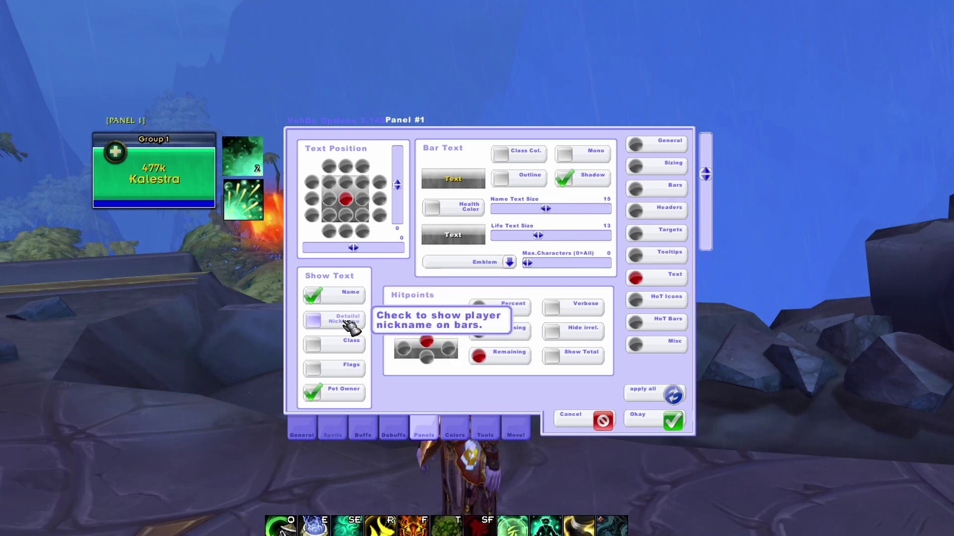
Toggle the class name and show health as remaining hitpoints without totals
left_click(346, 354)
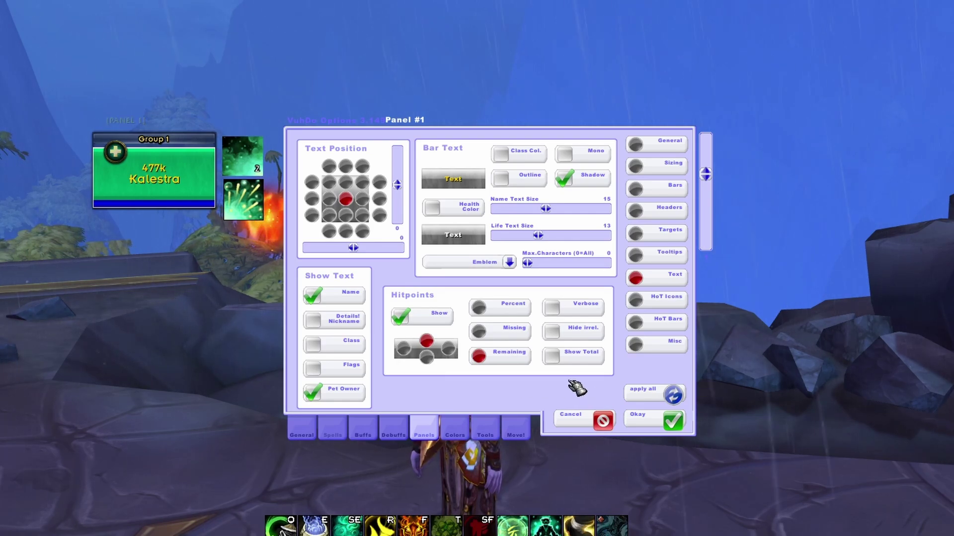
left_click(530, 312)
left_click(521, 332)
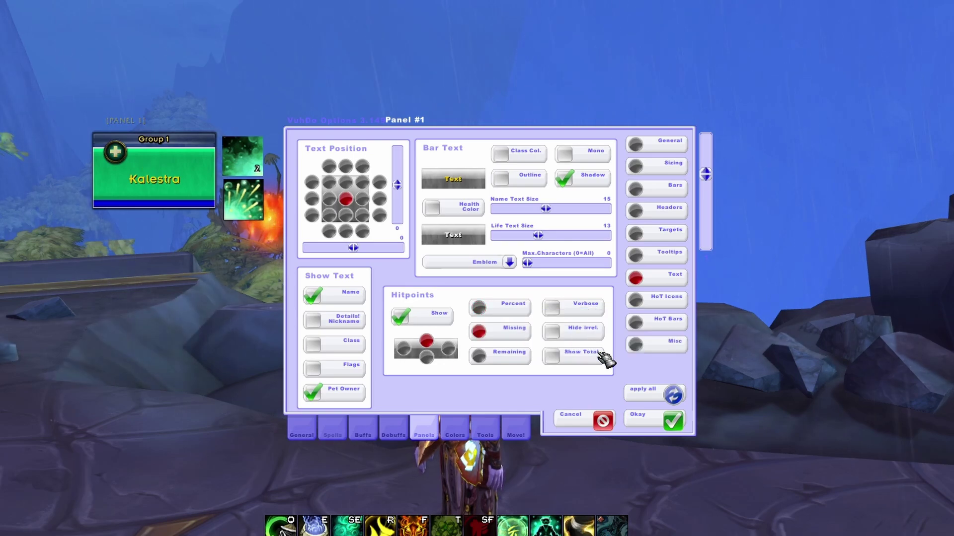
left_click(552, 357)
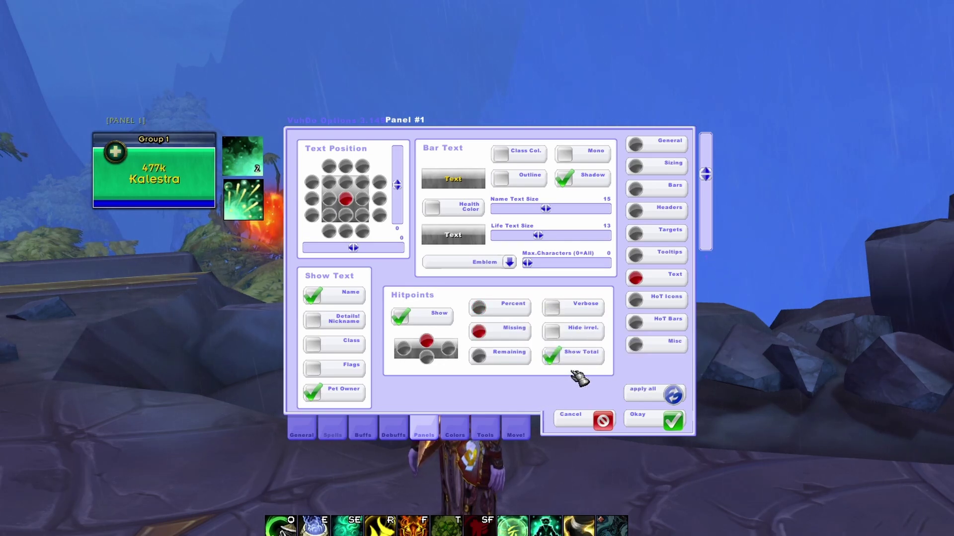
left_click(527, 359)
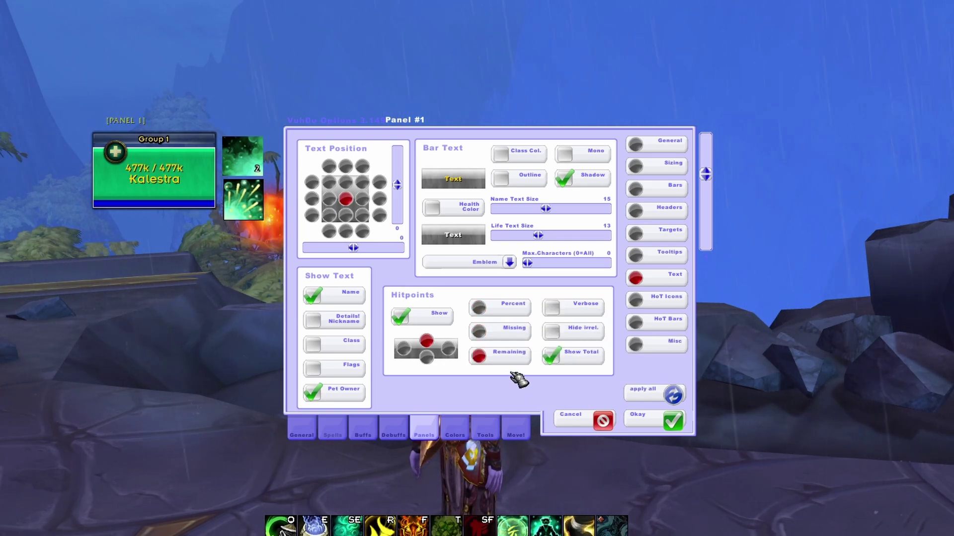
left_click(566, 360)
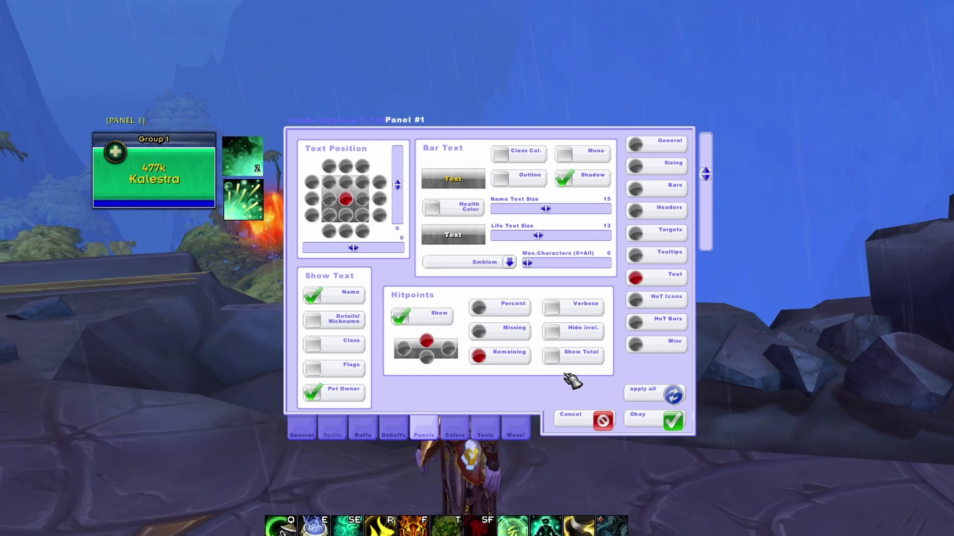
left_click(663, 299)
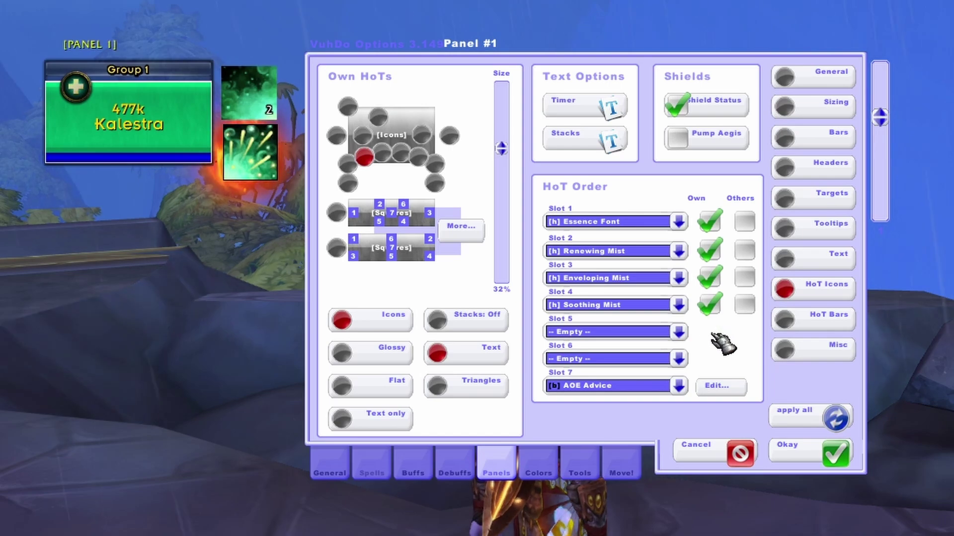
Keep Essence Font in HoT slot 1 and check the timer and stack text settings
left_click(678, 221)
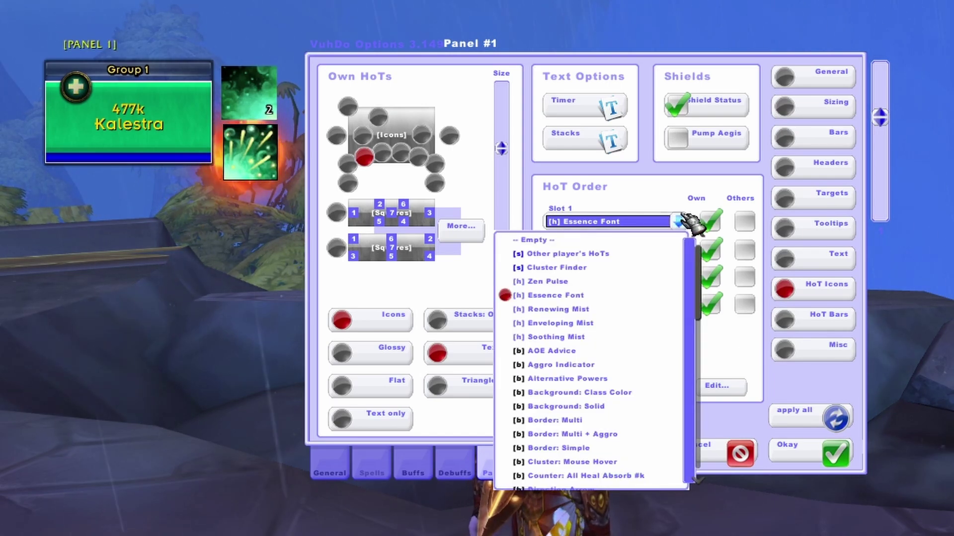
left_click(679, 221)
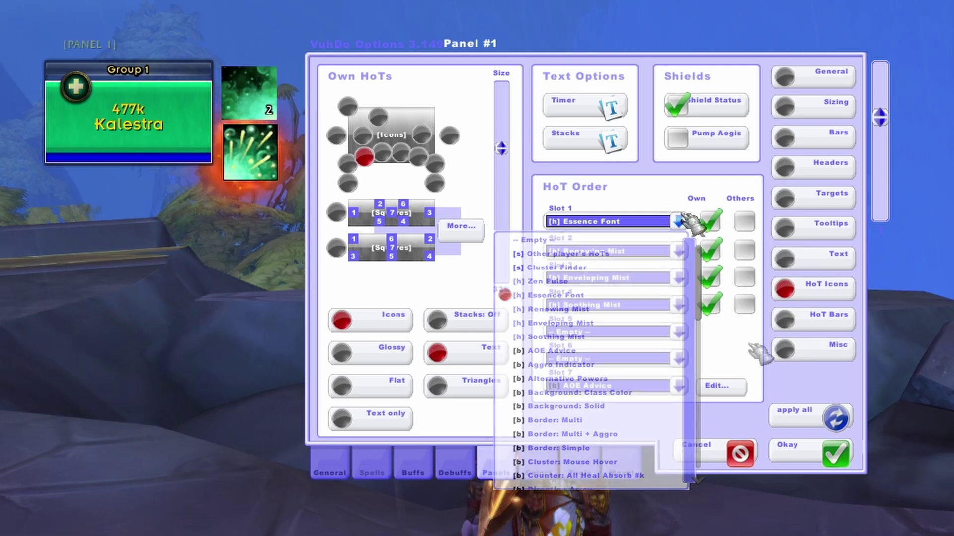
left_click(711, 222)
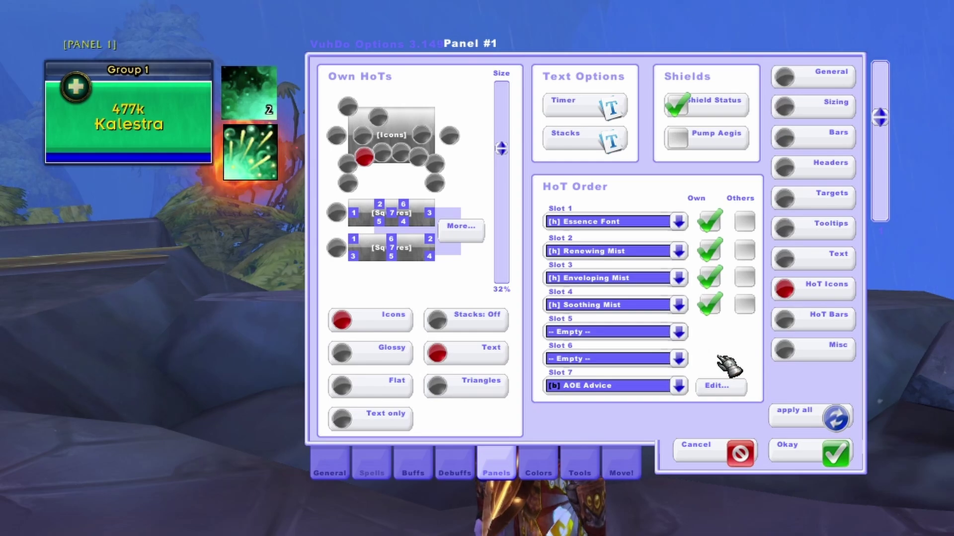
left_click(607, 102)
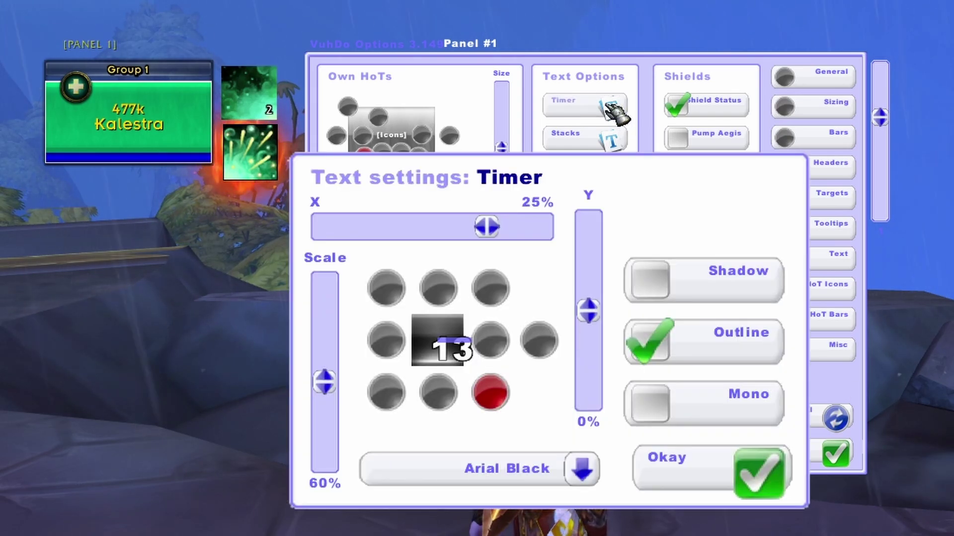
left_click(612, 109)
left_click(612, 142)
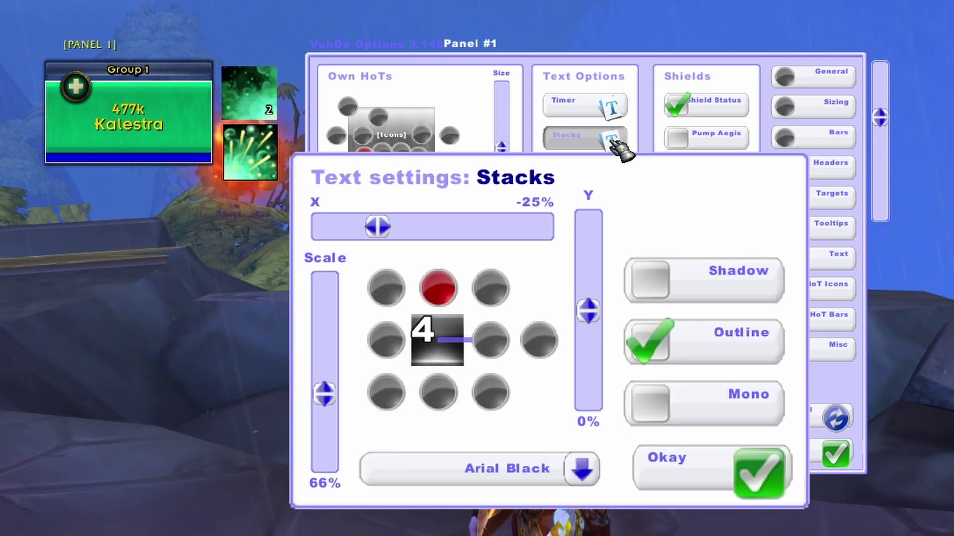
left_click(616, 144)
Cast a HoT on your own bar, set the timer text offset to 23%, keep icons
left_click(161, 122)
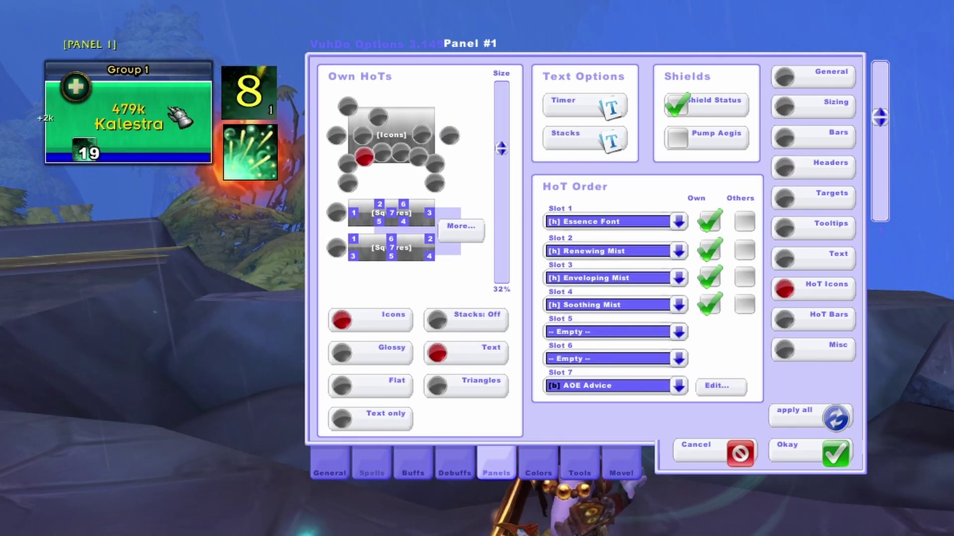
left_click(616, 108)
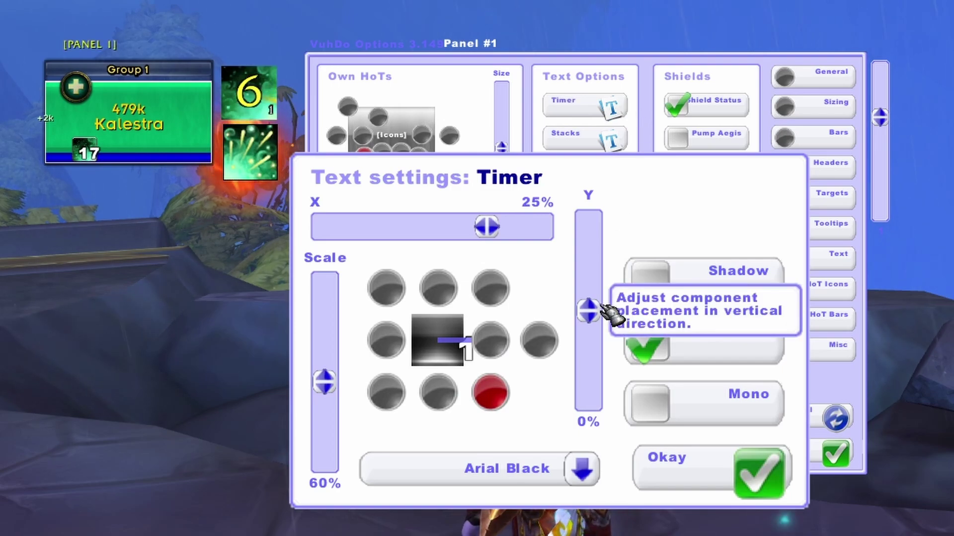
mouse_move(494, 232)
left_mouse_down()
mouse_move(557, 242)
mouse_move(494, 239)
left_mouse_up()
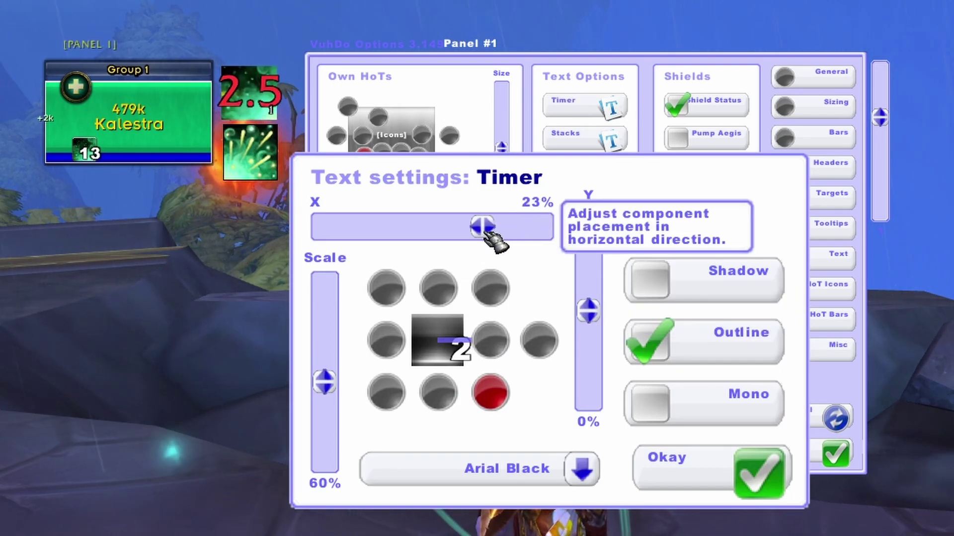
left_click(735, 464)
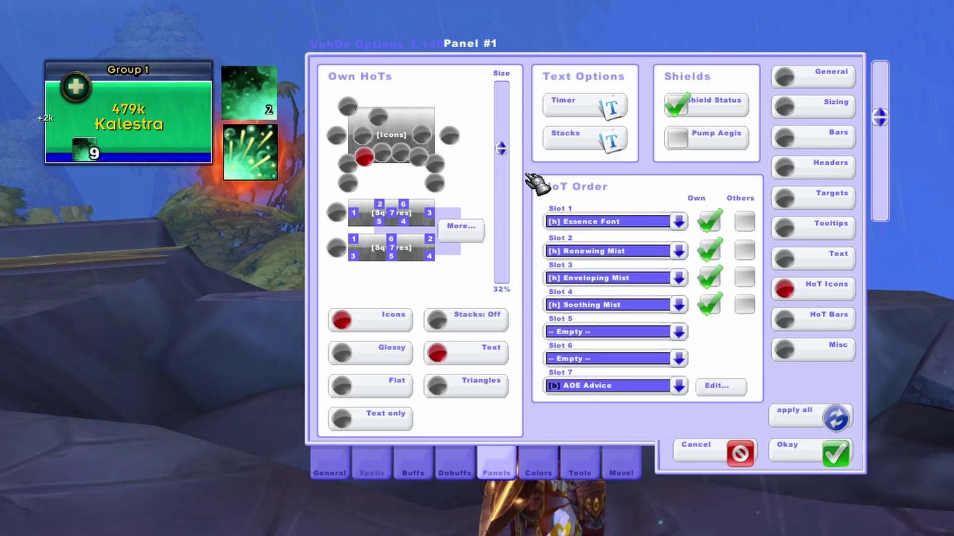
left_click(392, 421)
left_click(393, 316)
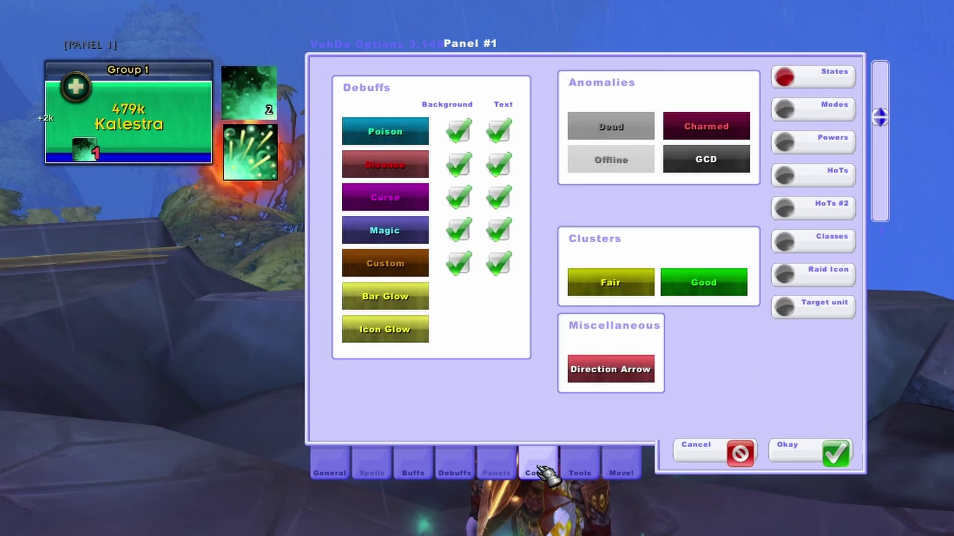
Give Essence Font's HoT a seconds countdown with full duration and no clock
left_click(539, 471)
left_click(824, 174)
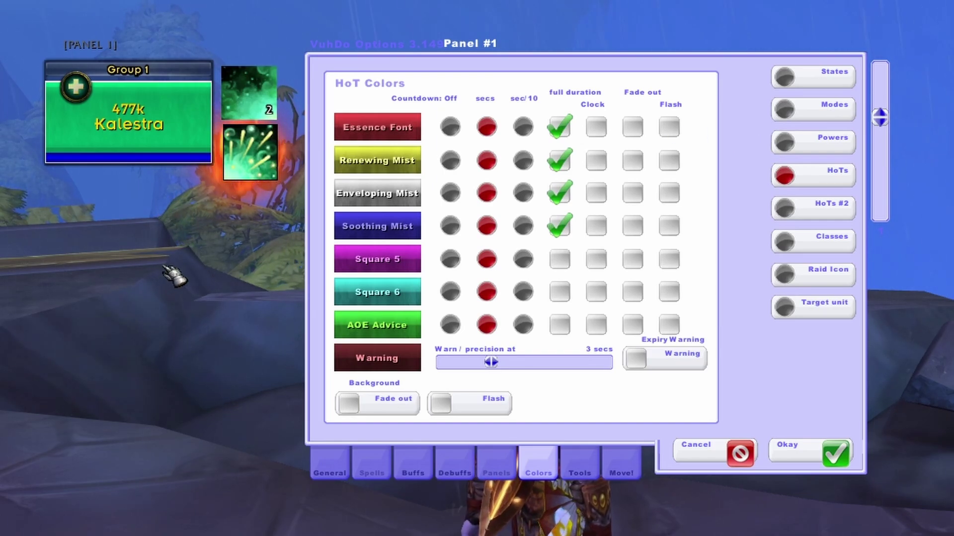
left_click(451, 128)
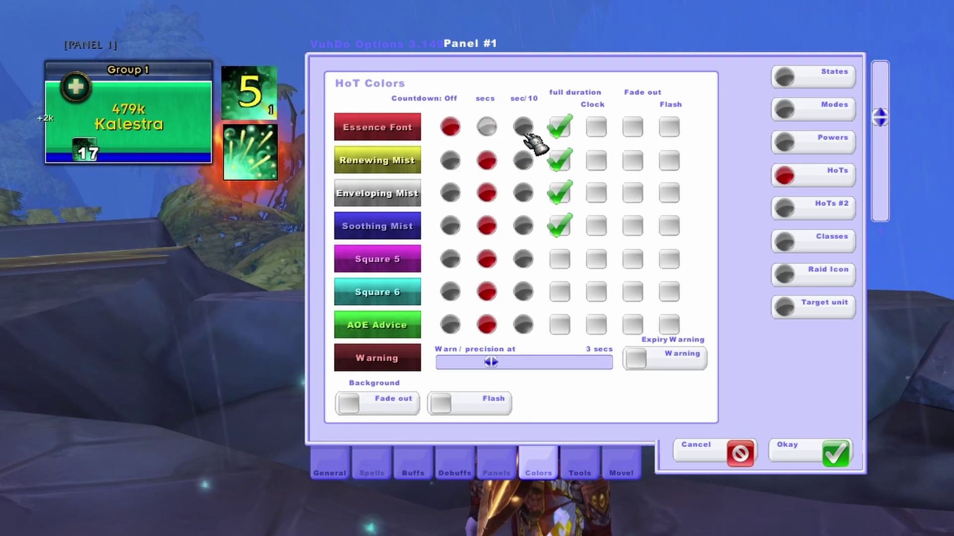
left_click(559, 128)
left_click(486, 128)
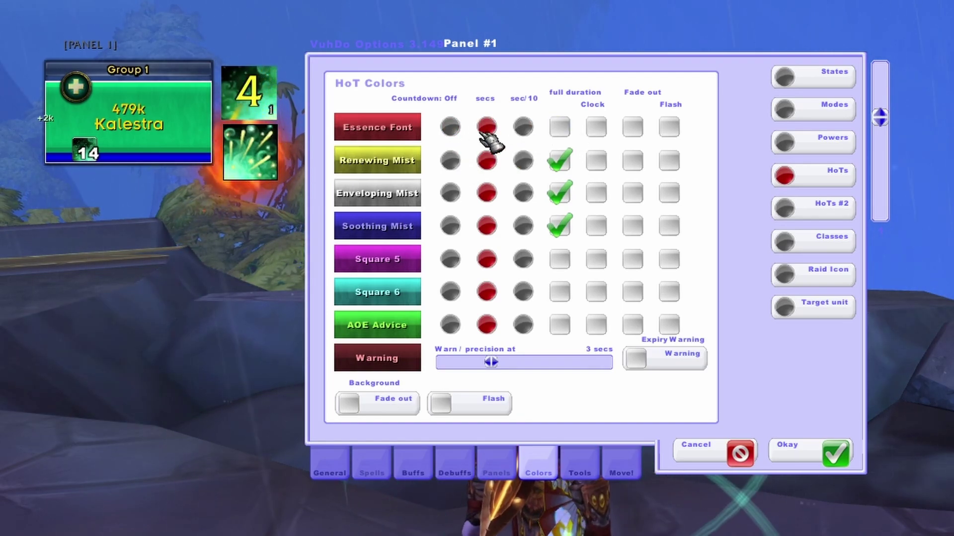
left_click(523, 128)
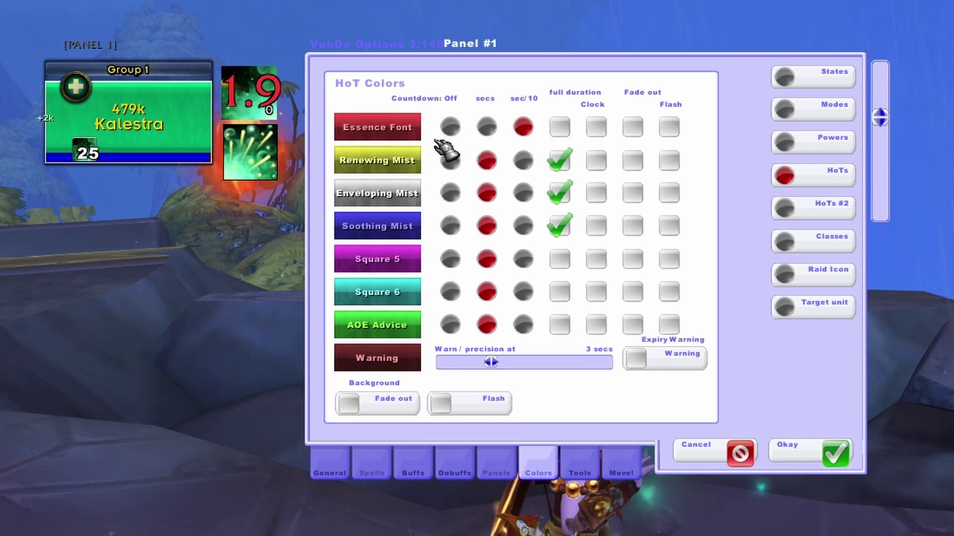
left_click(450, 128)
left_click(486, 128)
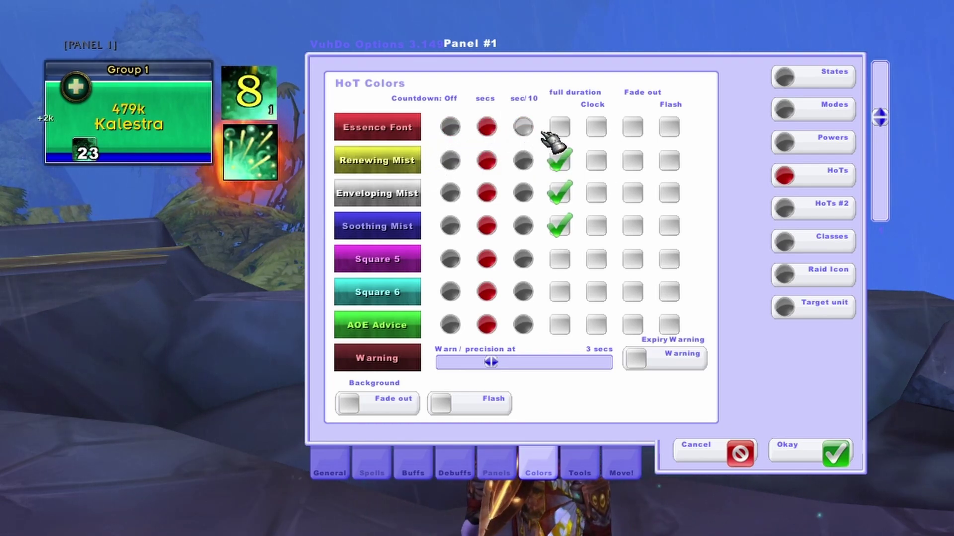
left_click(558, 130)
left_click(596, 129)
left_click(598, 132)
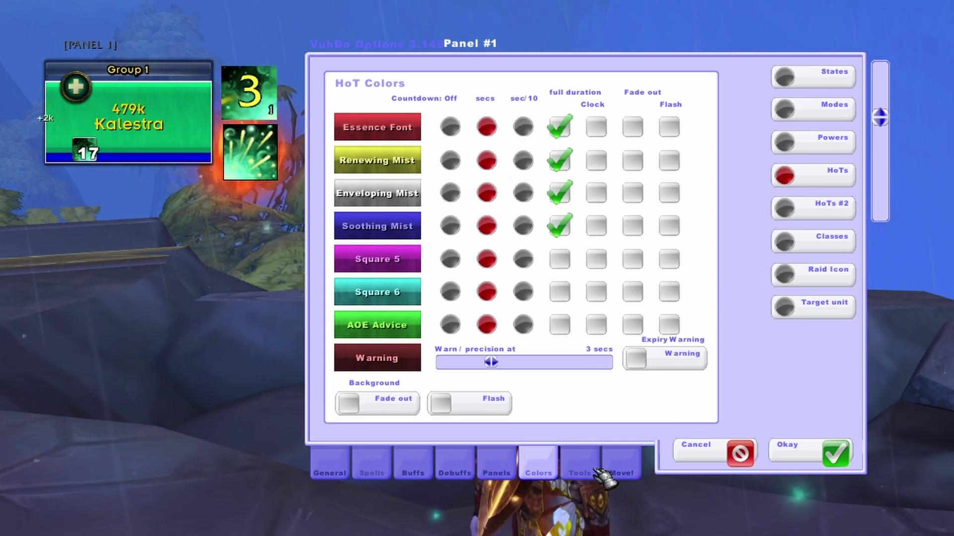
Select the MW profile in Tools, view its export string, then cancel the import window
left_click(581, 462)
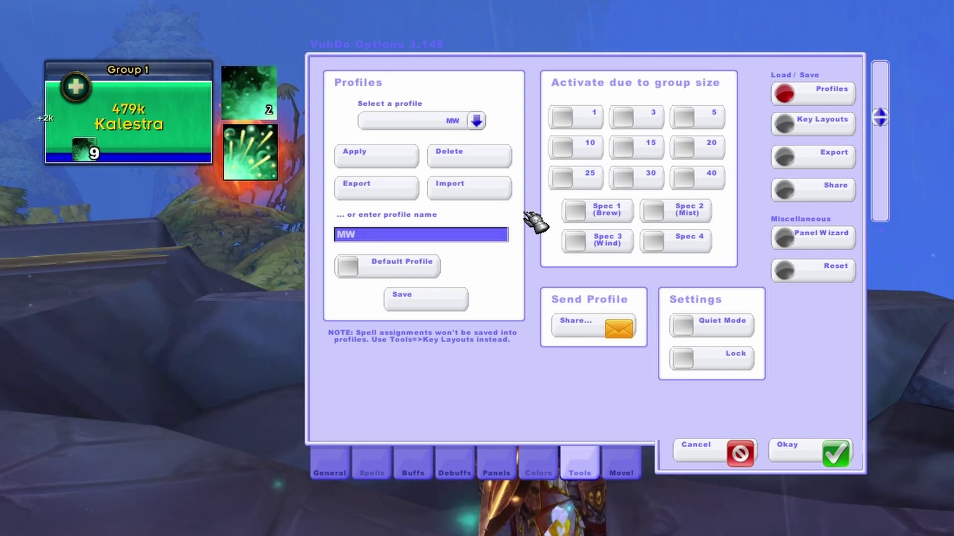
left_click(477, 121)
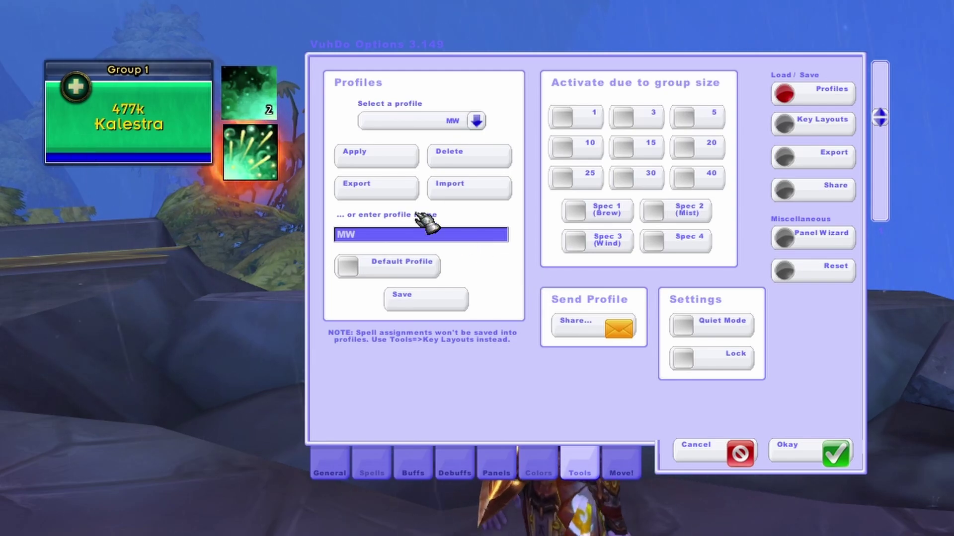
left_click(392, 188)
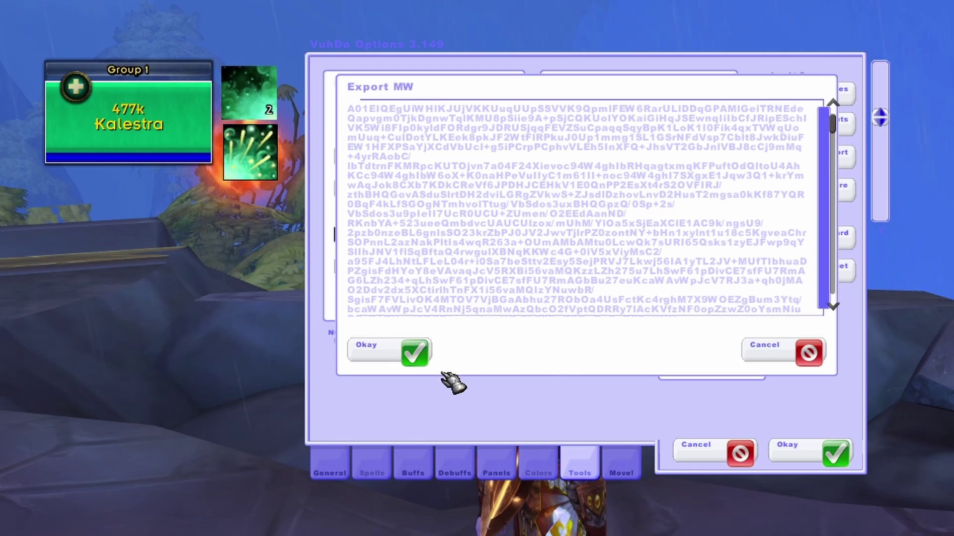
left_click(390, 360)
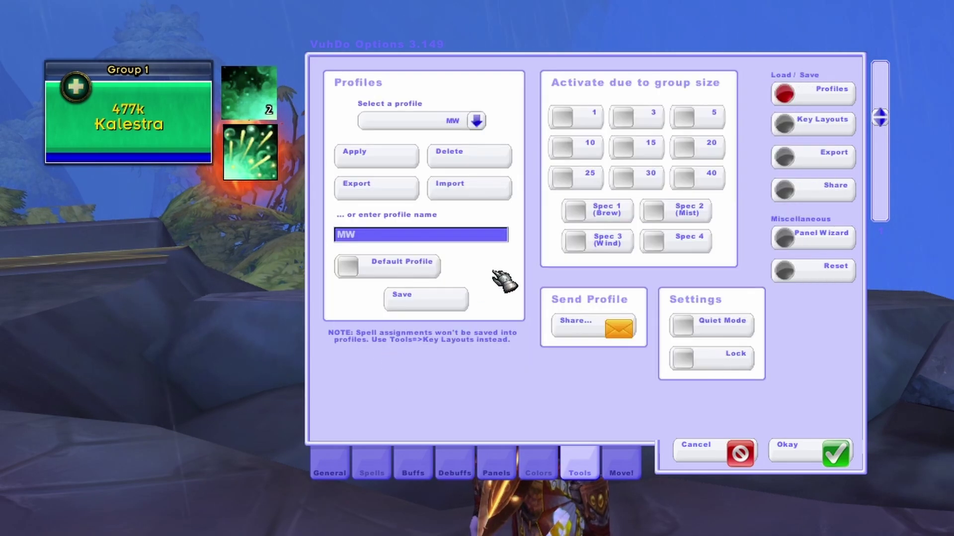
left_click(497, 196)
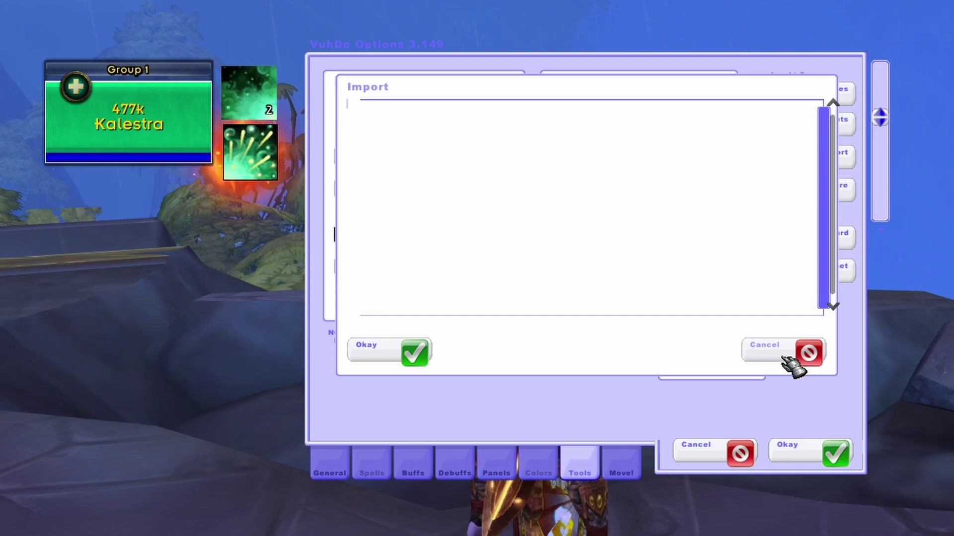
left_click(784, 358)
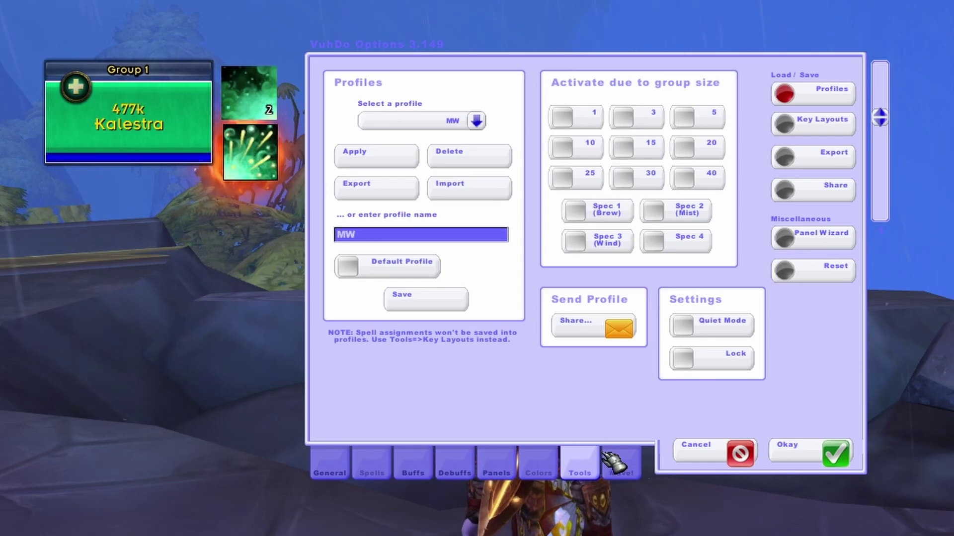
Open VuhDo's Move page and reposition the options window beneath the raised group panels
left_click(627, 467)
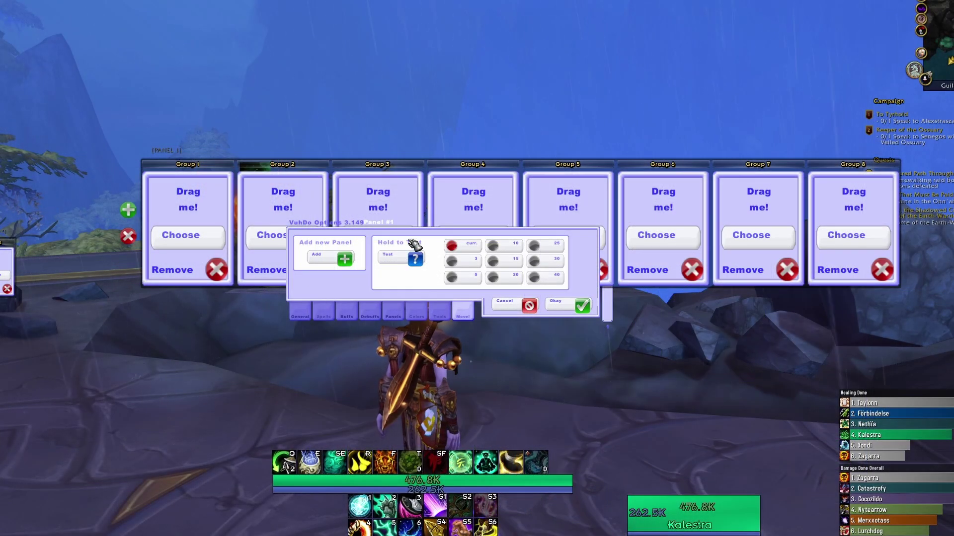
left_click_drag(413, 243, 397, 307)
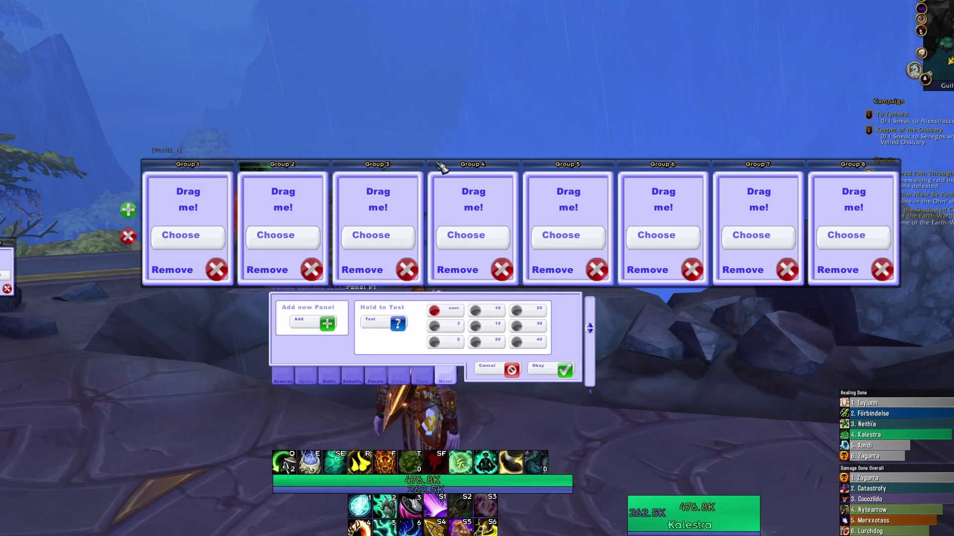
left_click_drag(441, 167, 437, 82)
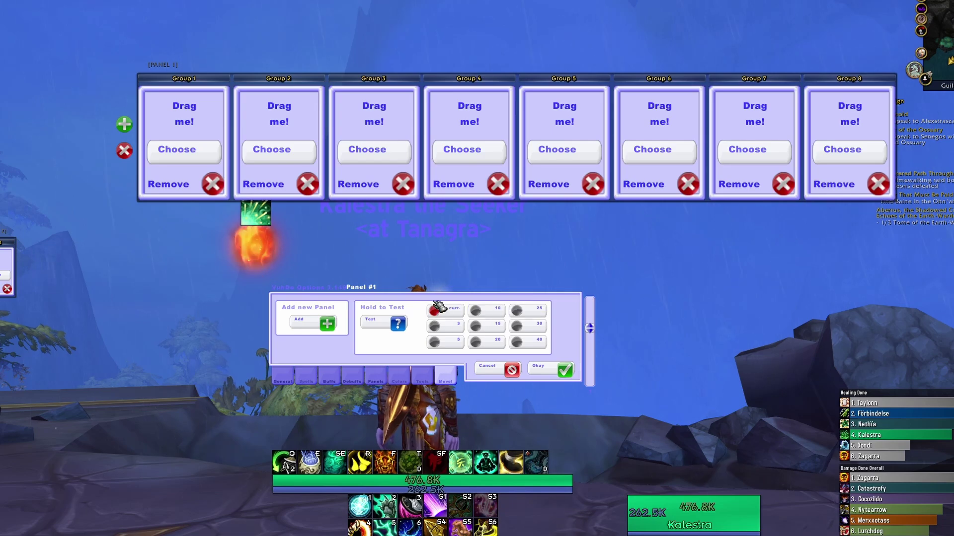
left_click_drag(439, 304, 440, 249)
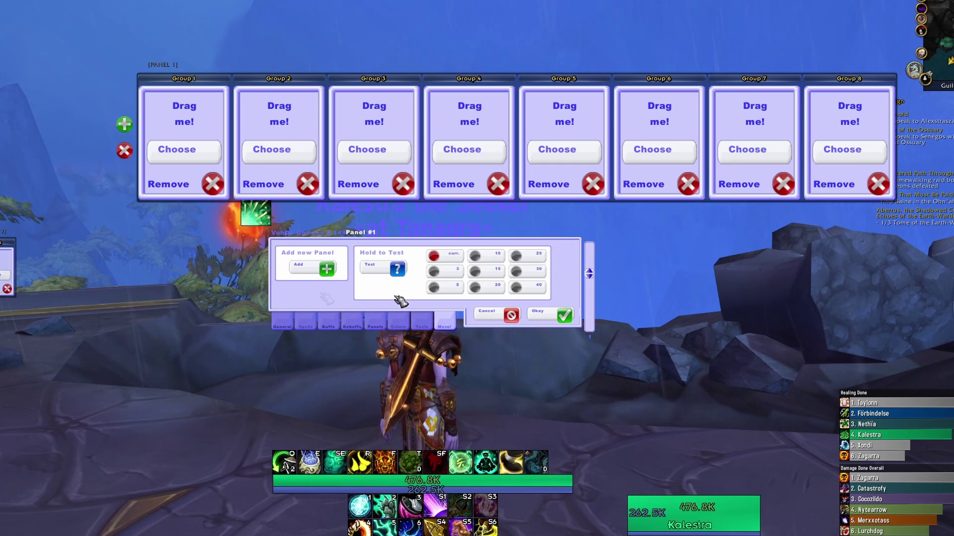
Remove Own Group, Group 8 and Group 7 so Panel 1 keeps Groups 1–6
left_click(124, 124)
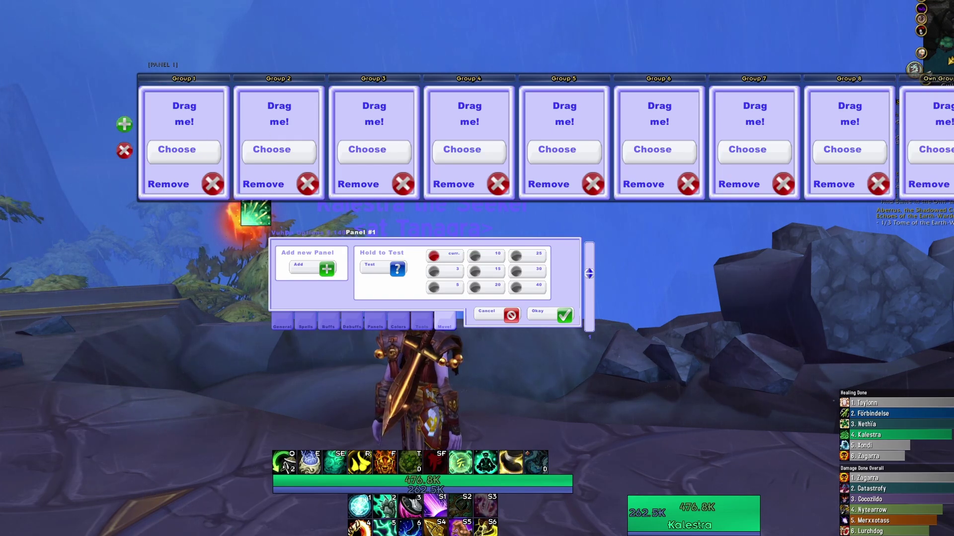
left_click(877, 183)
left_click(877, 184)
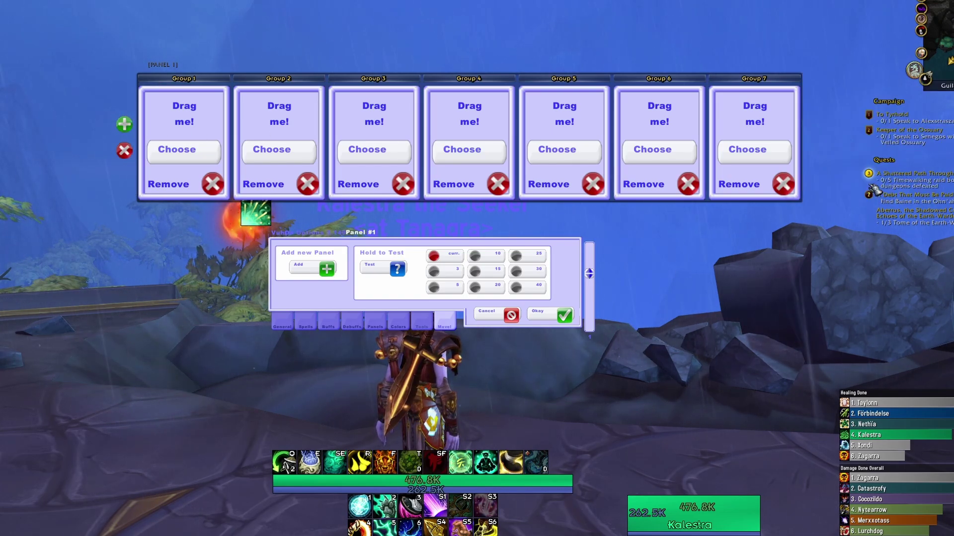
left_click(784, 185)
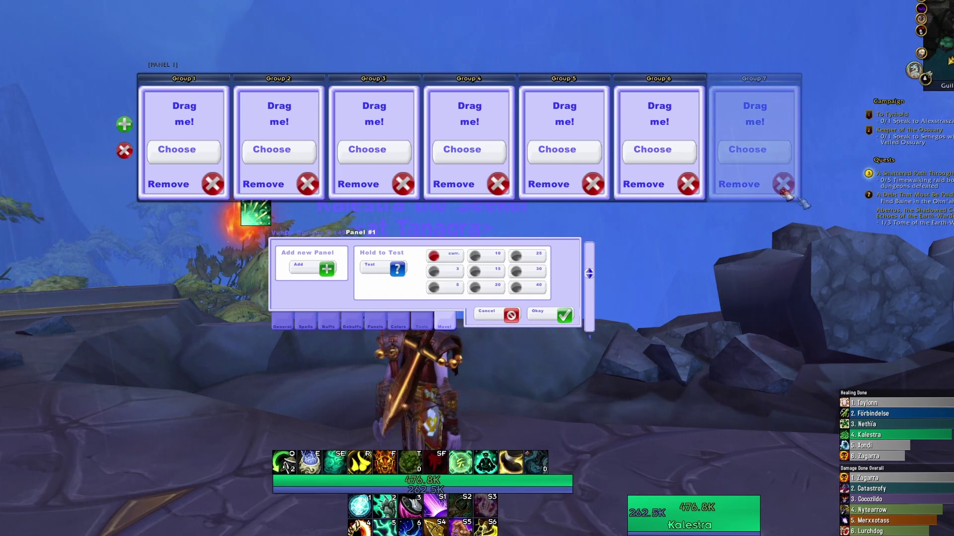
left_click(193, 151)
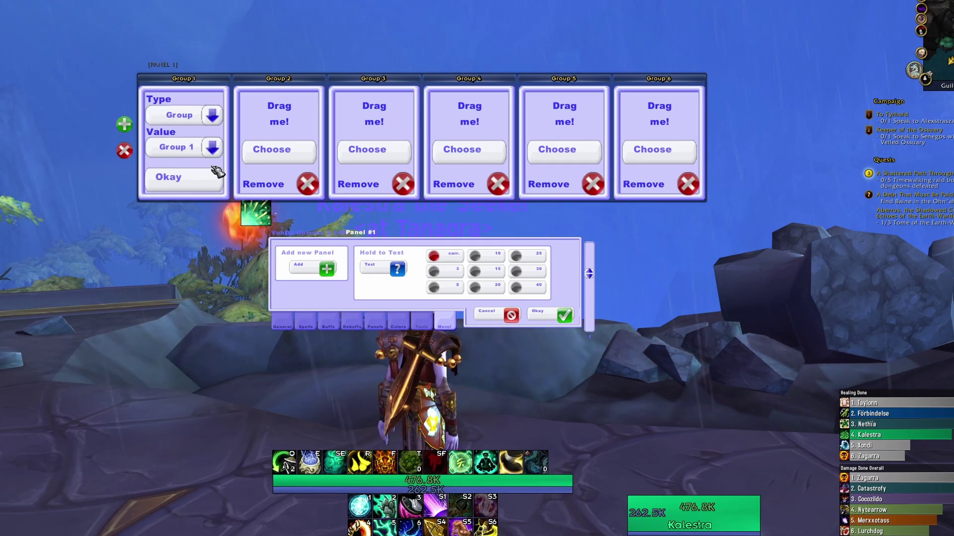
left_click(214, 151)
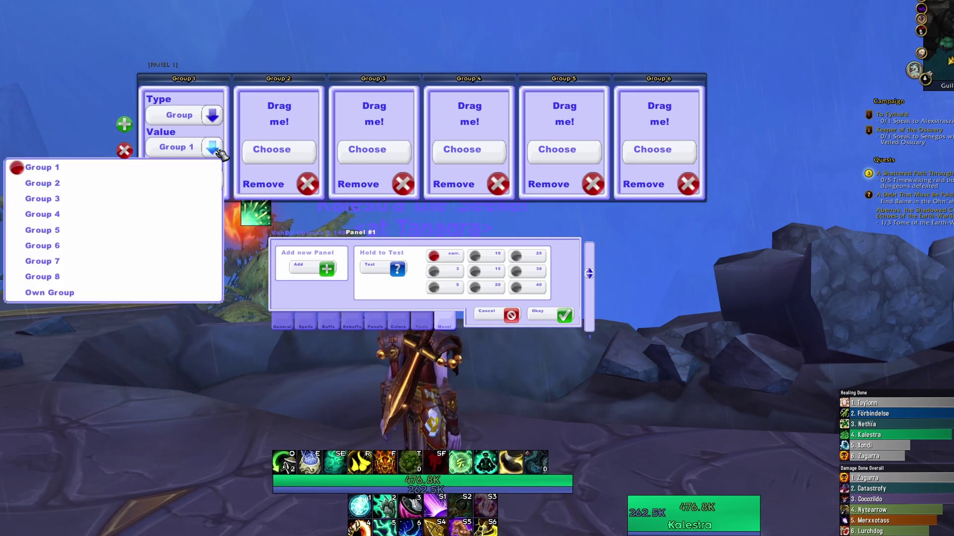
left_click(213, 148)
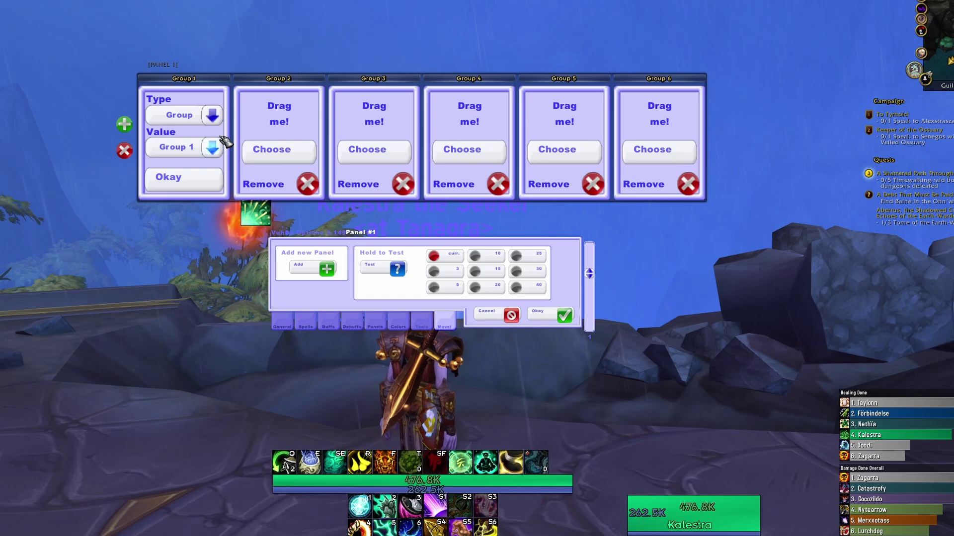
left_click(219, 145)
left_click(213, 146)
left_click(212, 115)
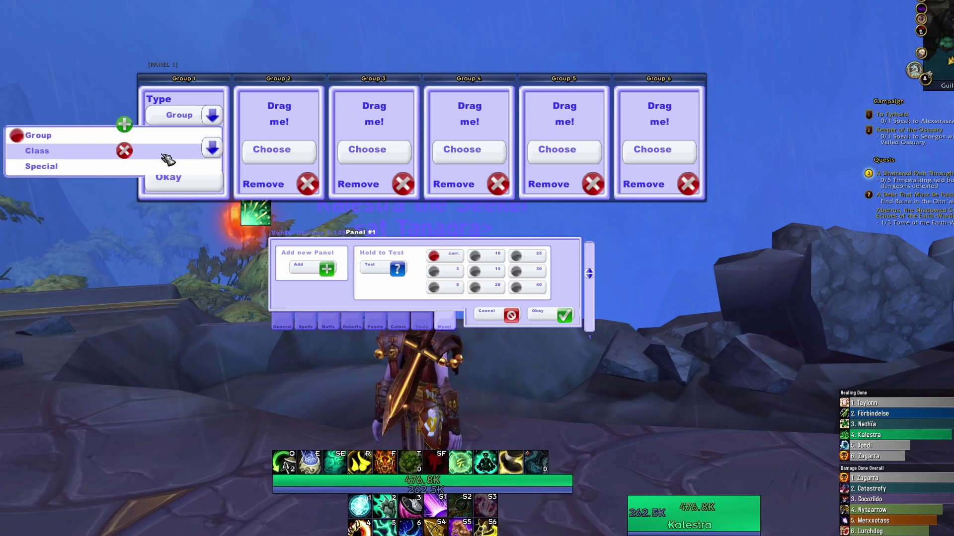
left_click(164, 152)
left_click(213, 149)
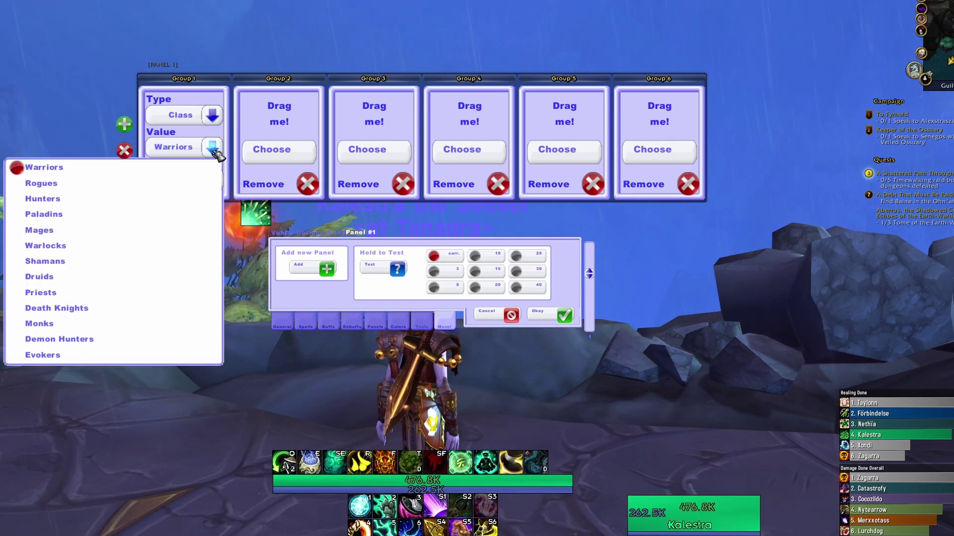
left_click(214, 151)
left_click(212, 116)
left_click(183, 137)
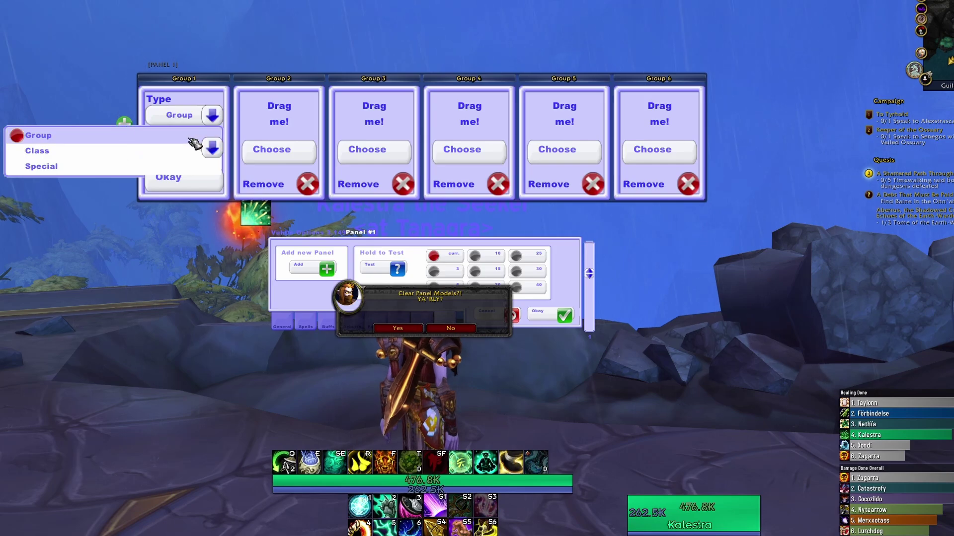
left_click(212, 147)
left_click(212, 148)
left_click(213, 116)
left_click(158, 152)
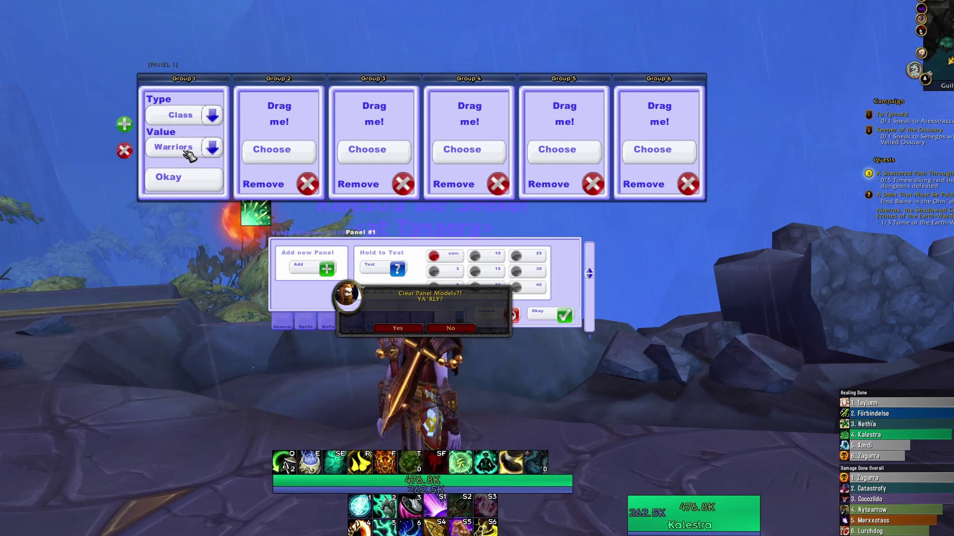
left_click(212, 148)
left_click(213, 115)
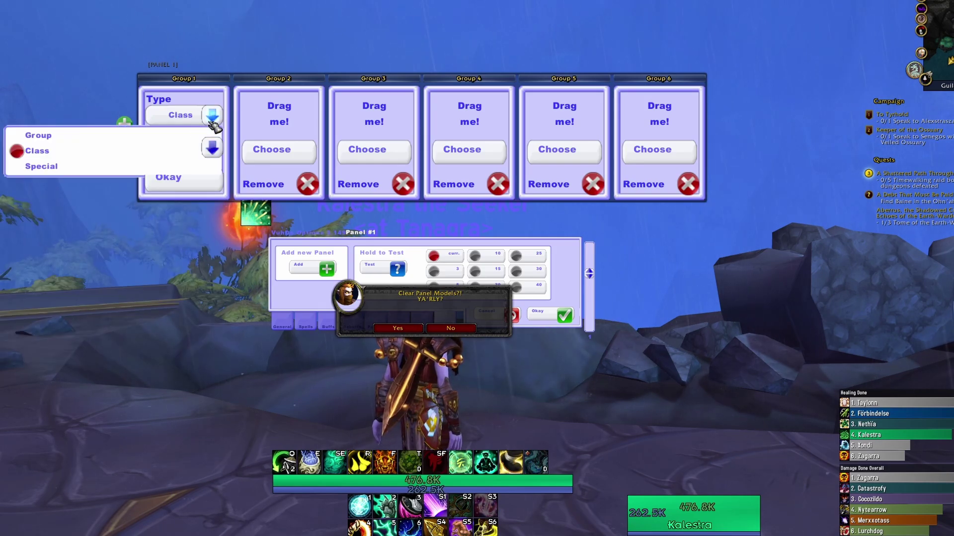
left_click(142, 167)
left_click(213, 147)
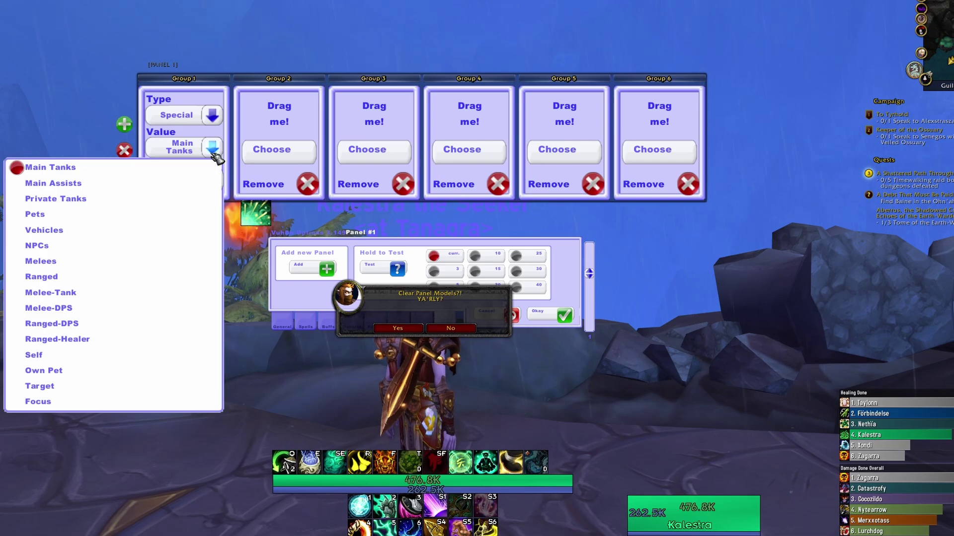
left_click(213, 149)
left_click(168, 177)
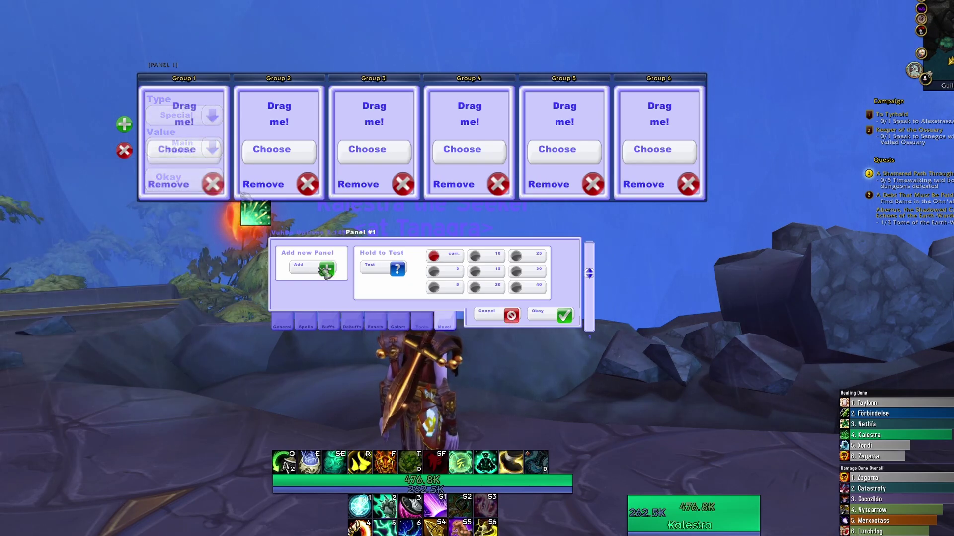
Add Panel 2 with one group of type Special set to Focus, then confirm and close the options
left_click(325, 271)
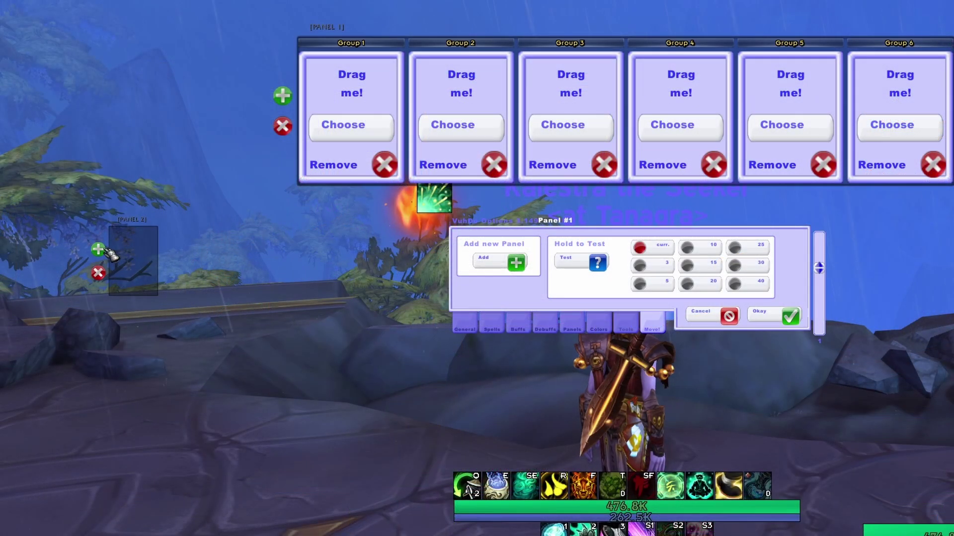
left_click(99, 249)
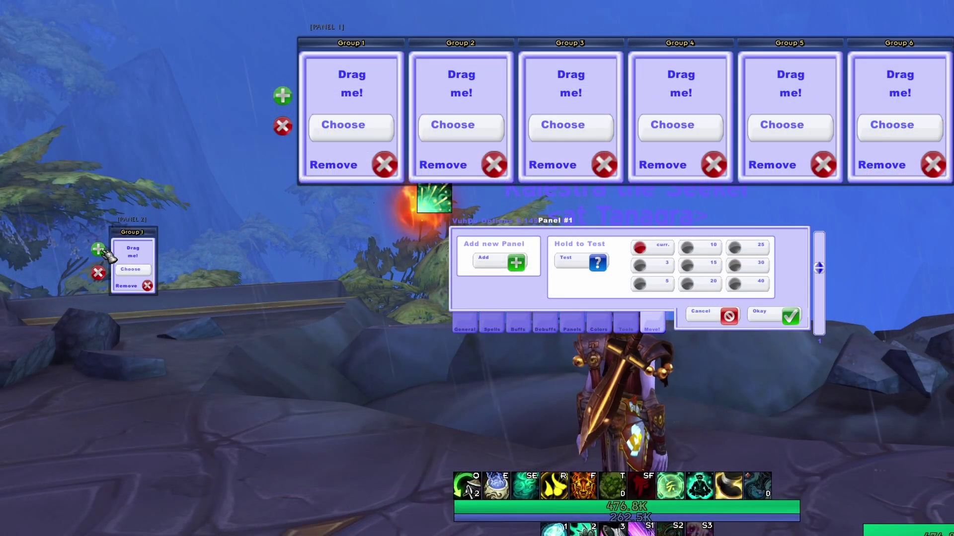
left_click(143, 271)
left_click(147, 253)
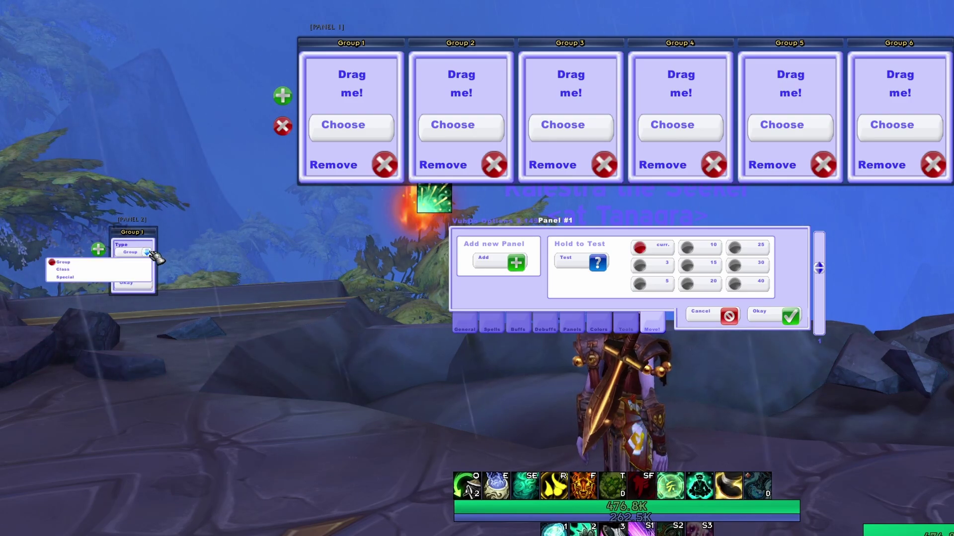
left_click(111, 277)
left_click(147, 268)
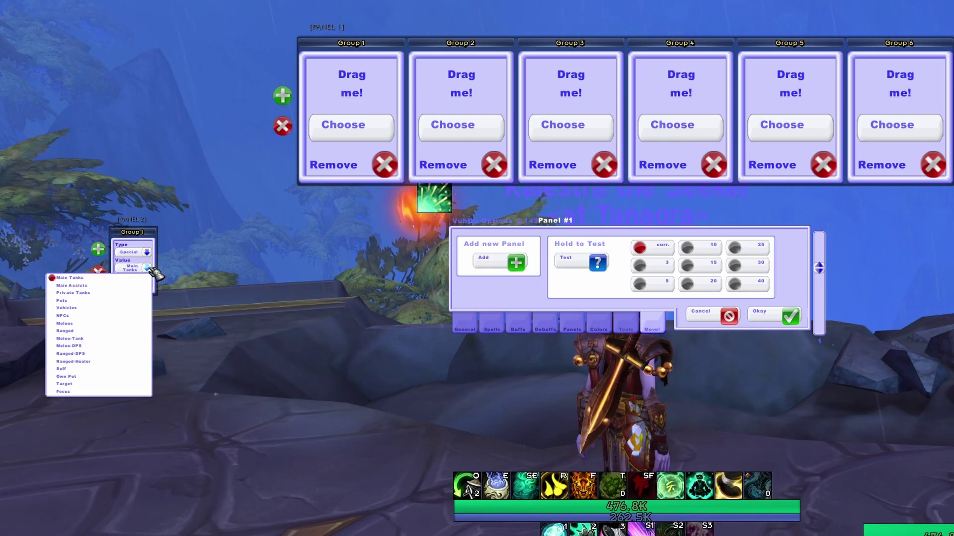
left_click(97, 392)
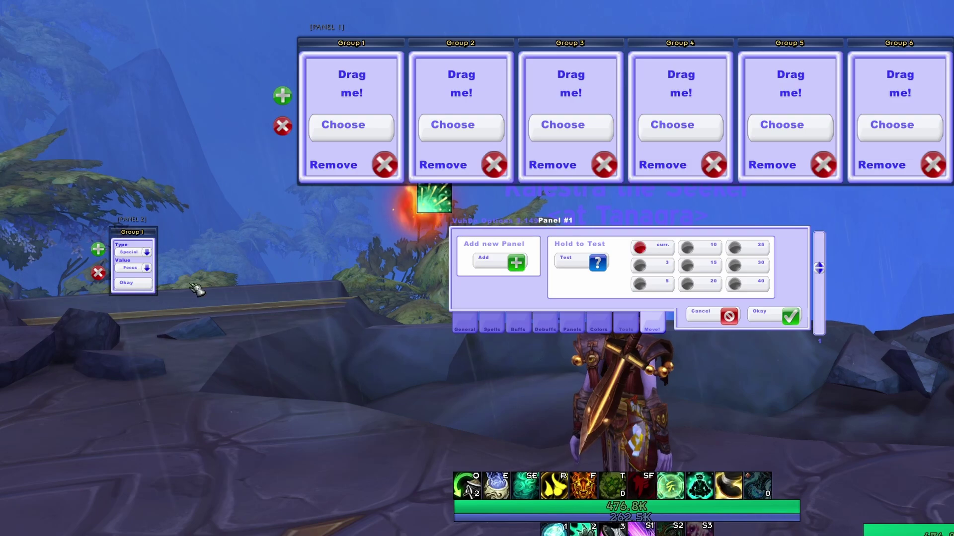
left_click(133, 283)
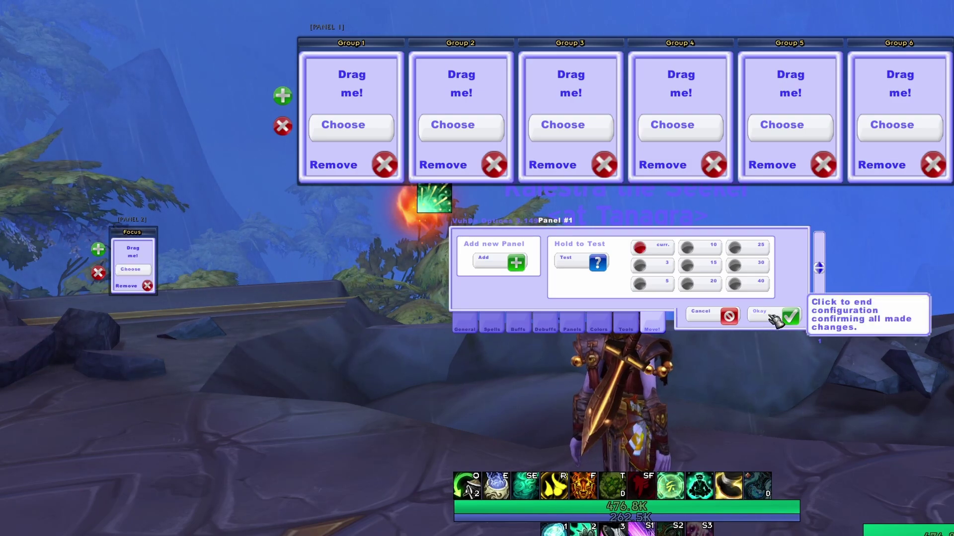
left_click(789, 316)
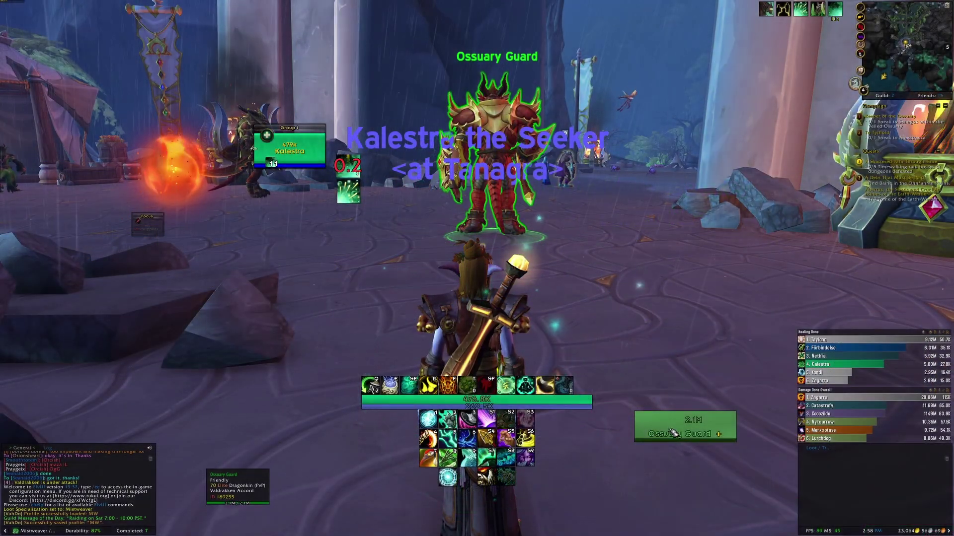
Heal Ossuary Guard twice through its Focus frame and shield it with Life Cocoon
left_click(674, 434)
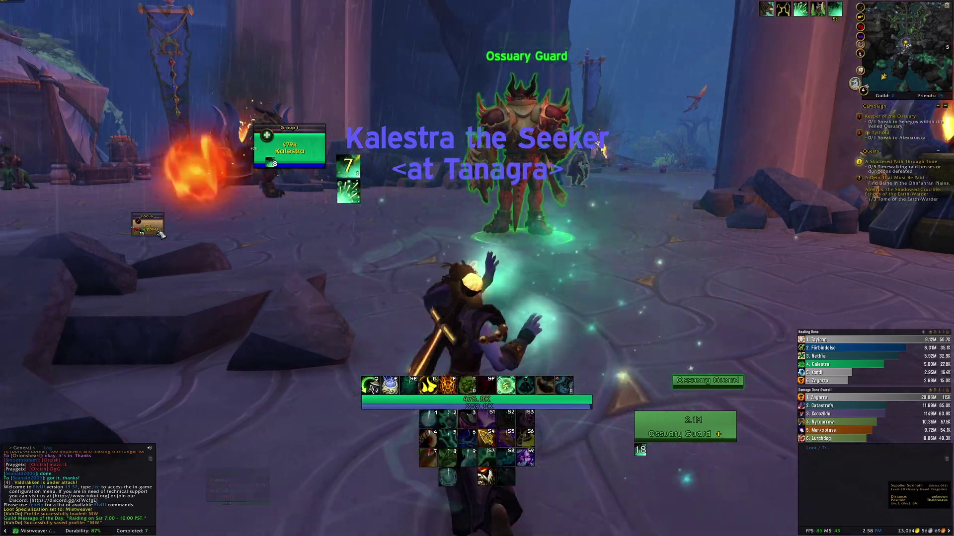
left_click(161, 235)
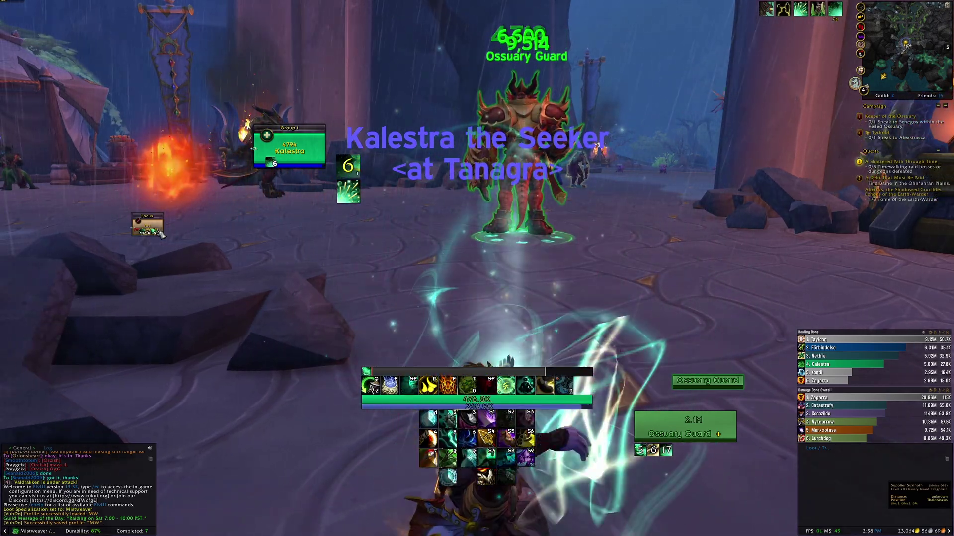
left_click(159, 232)
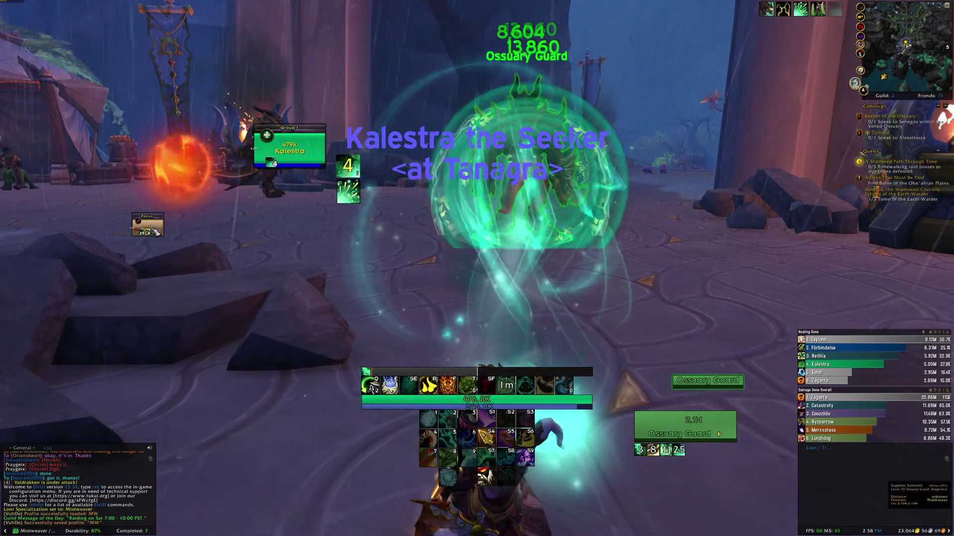
key("d")
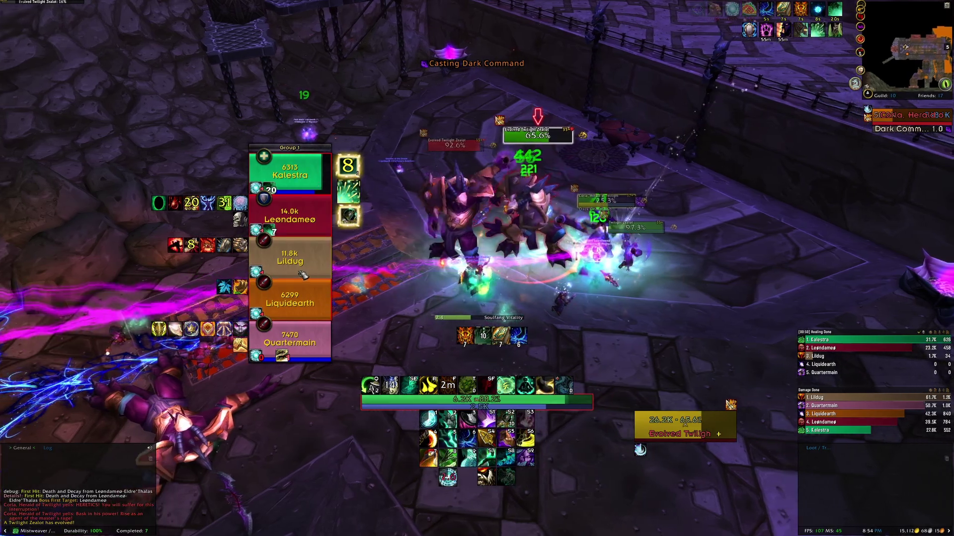
Switch to the other Evolved Twilight Zealot, hit it with hotkeys Shift+4 and 7, then heal the party
key("Tab")
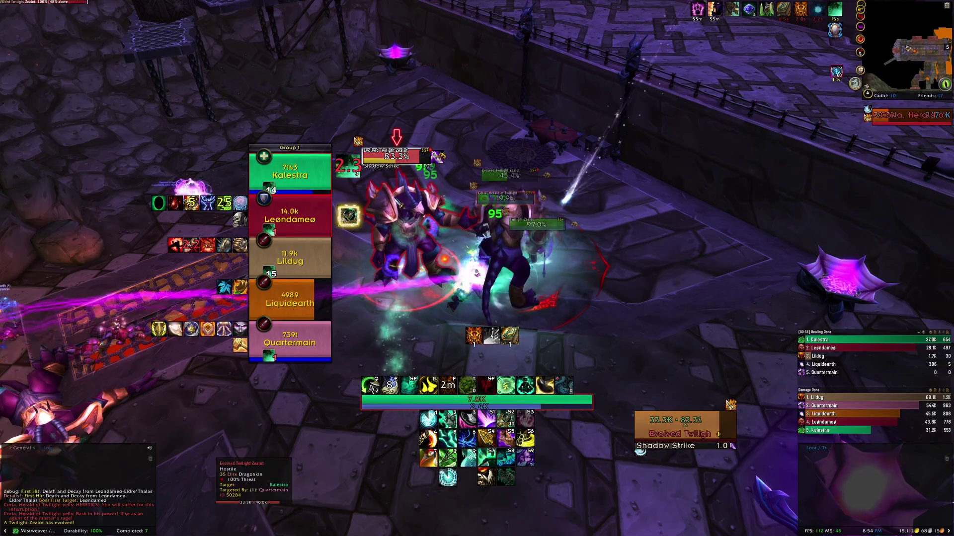
key("shift+4")
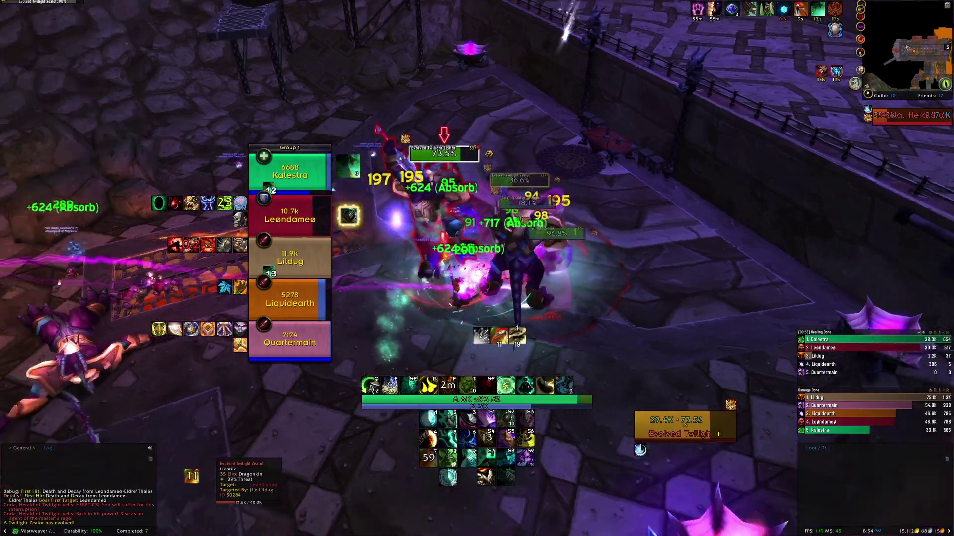
key("7")
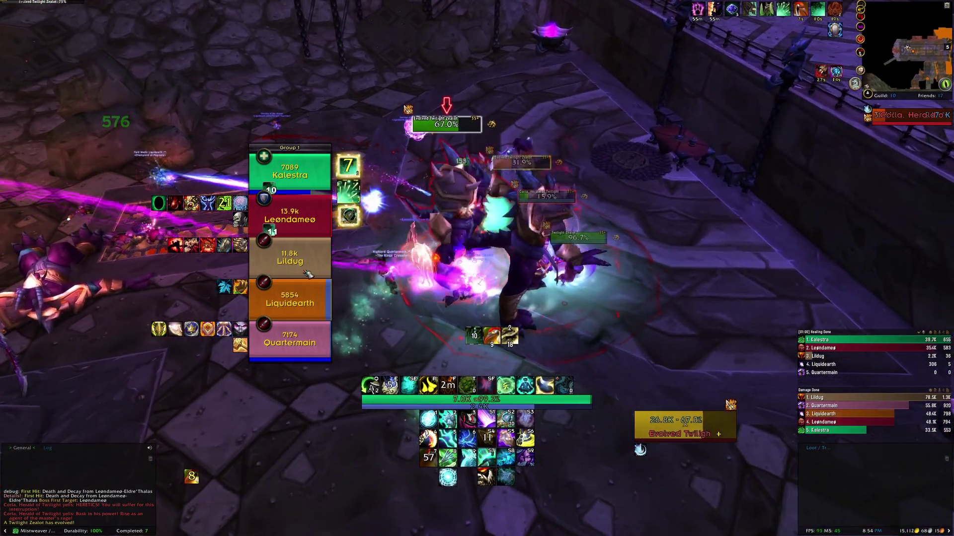
key("1")
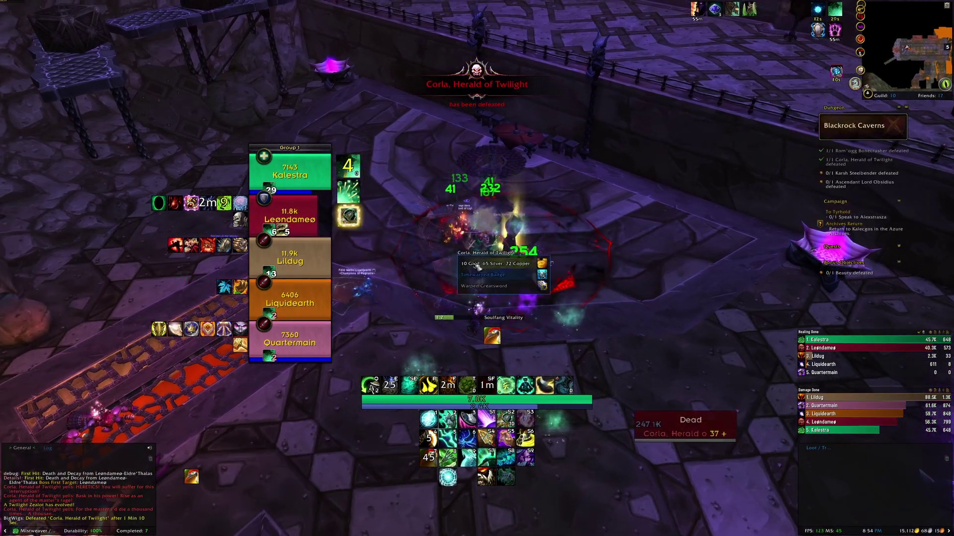
Loot 10 gold from the dead Twilight Zealot and close the Details healing breakdown window
right_click(613, 189)
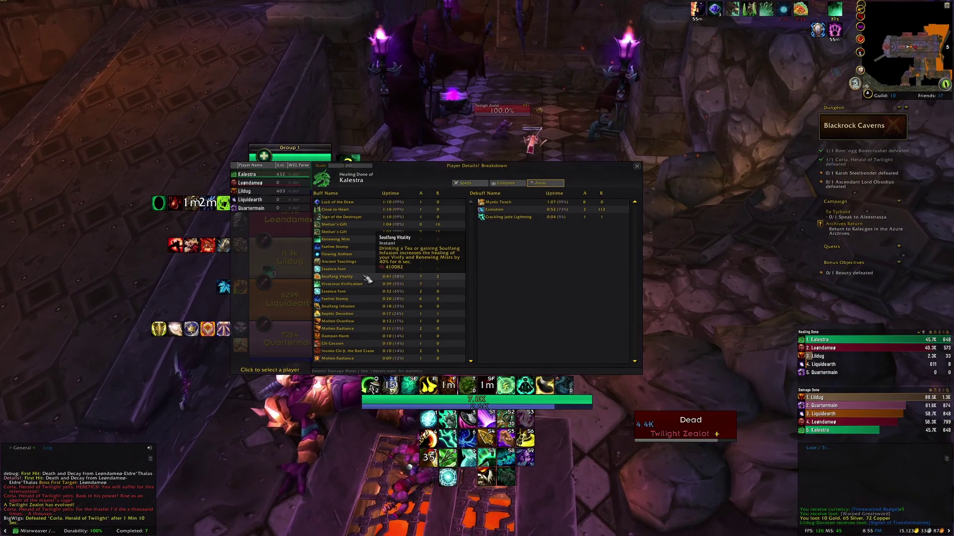
left_click(637, 167)
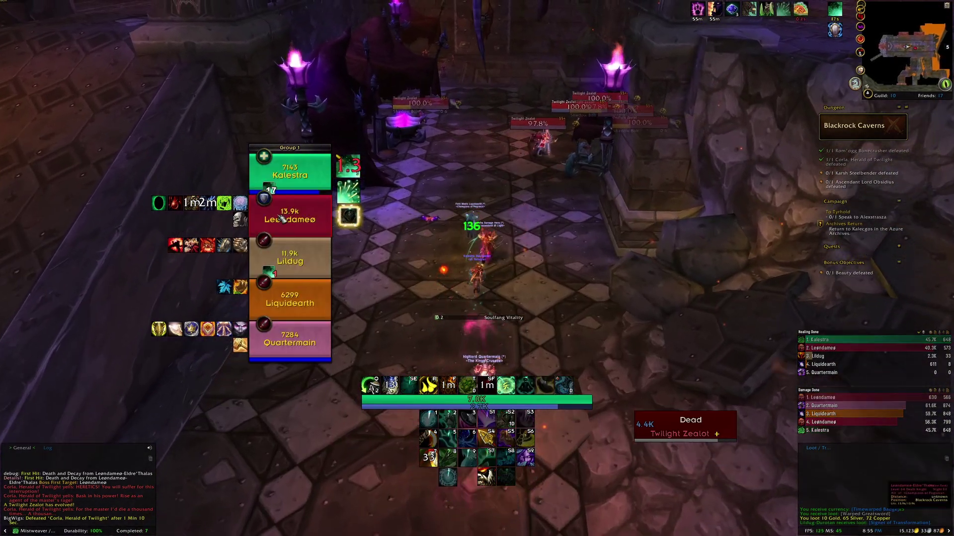